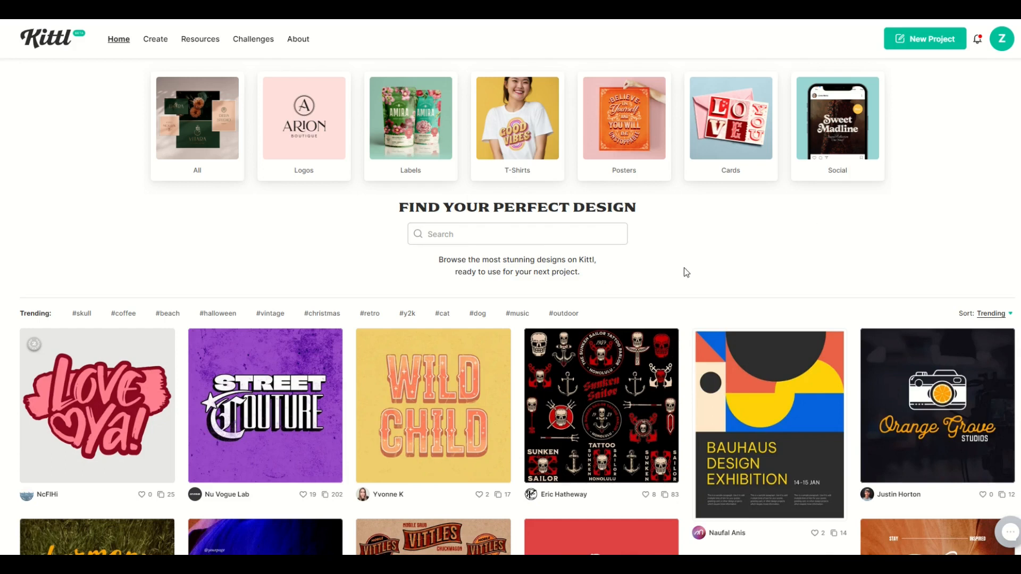
- Create a new project with a custom portrait artboard 8 inches wide and 10 inches high
{"action": "left_click", "coordinate": [923, 47]}
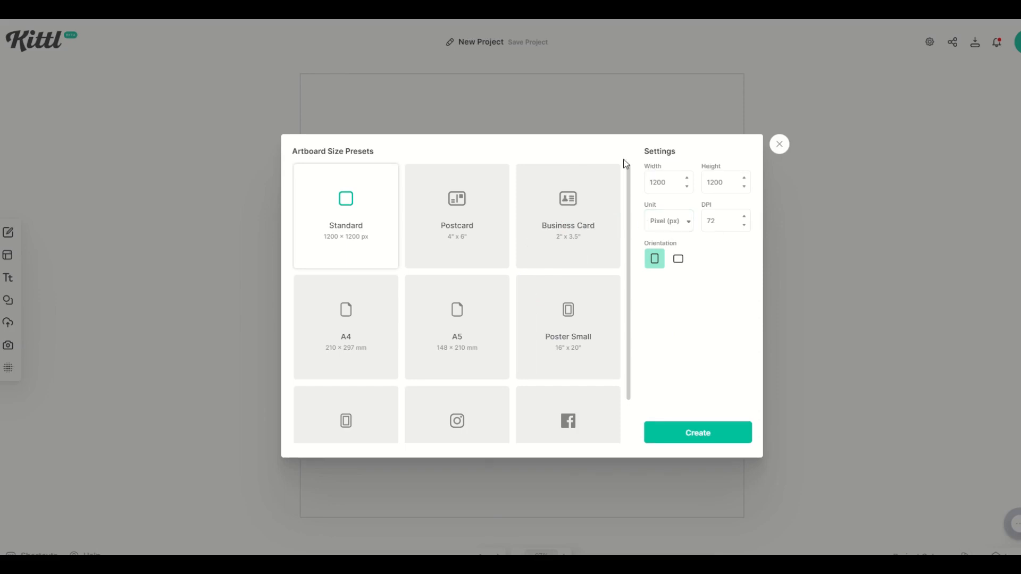
{"action": "left_click", "coordinate": [666, 221]}
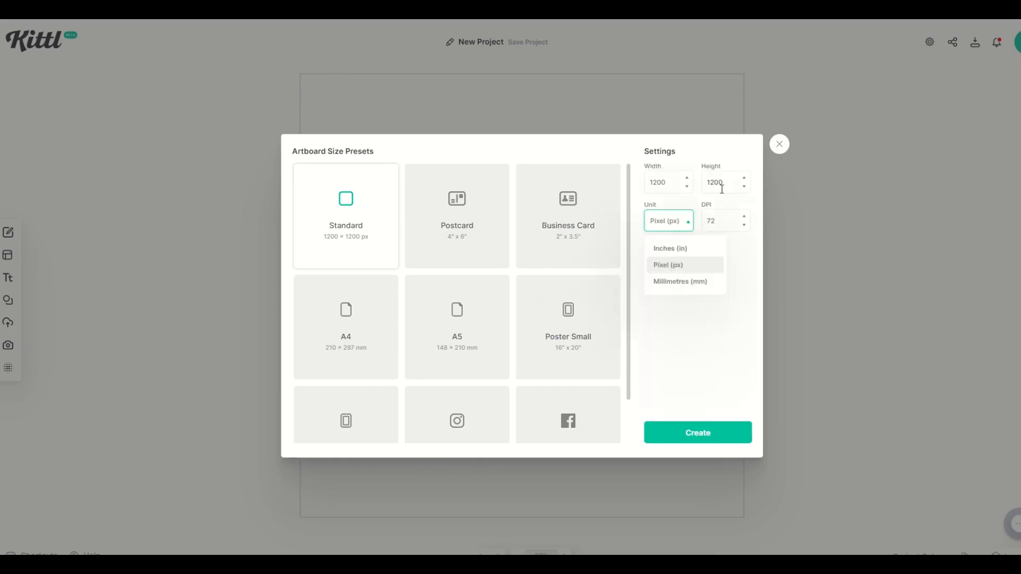
{"action": "left_click", "coordinate": [667, 248]}
{"action": "double_click", "coordinate": [669, 184]}
{"action": "type", "text": "8"}
{"action": "key", "text": "Tab"}
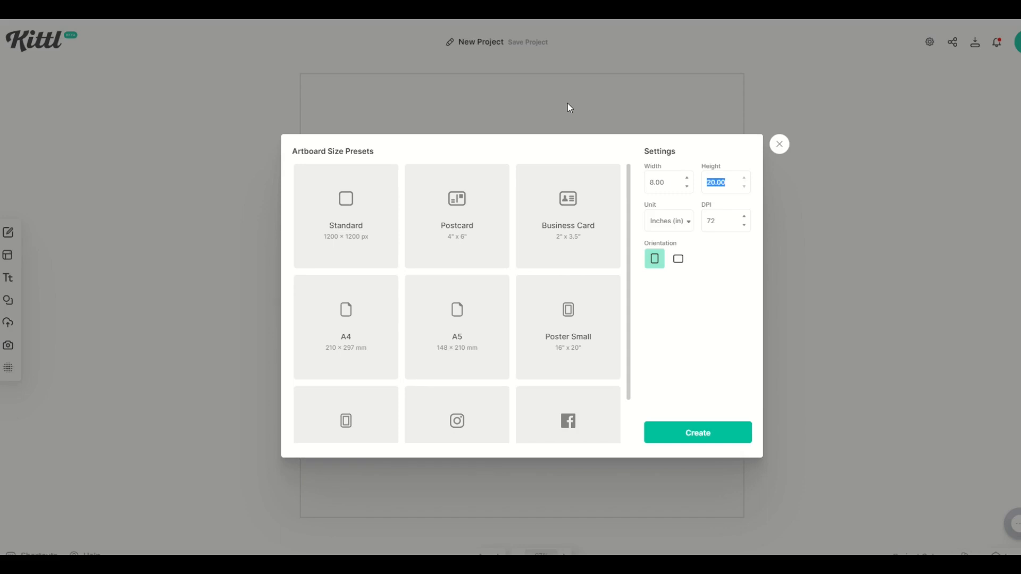
{"action": "type", "text": "10"}
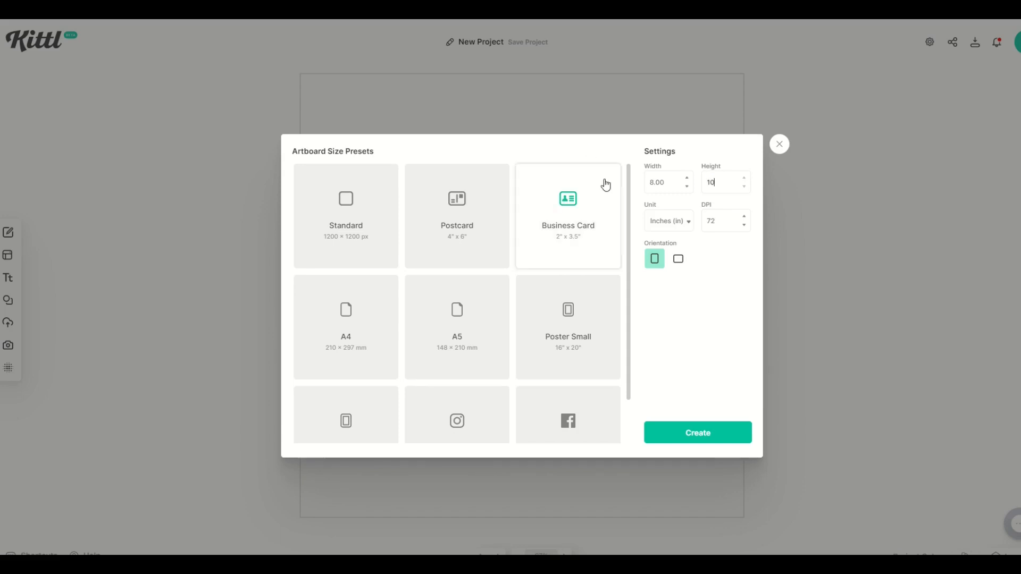
{"action": "left_click_drag", "start_coordinate": [717, 222], "coordinate": [698, 221]}
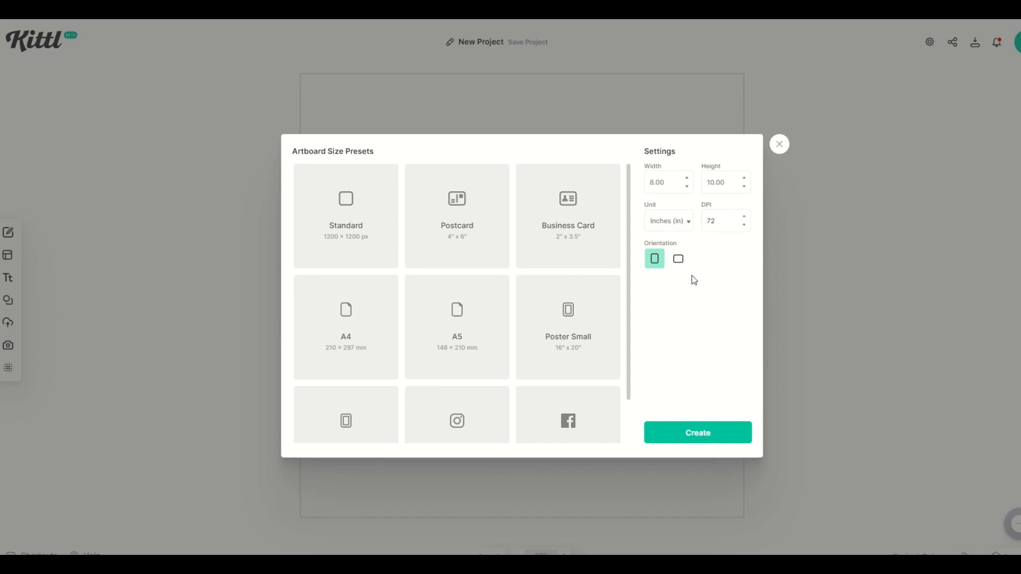
{"action": "left_click", "coordinate": [697, 434]}
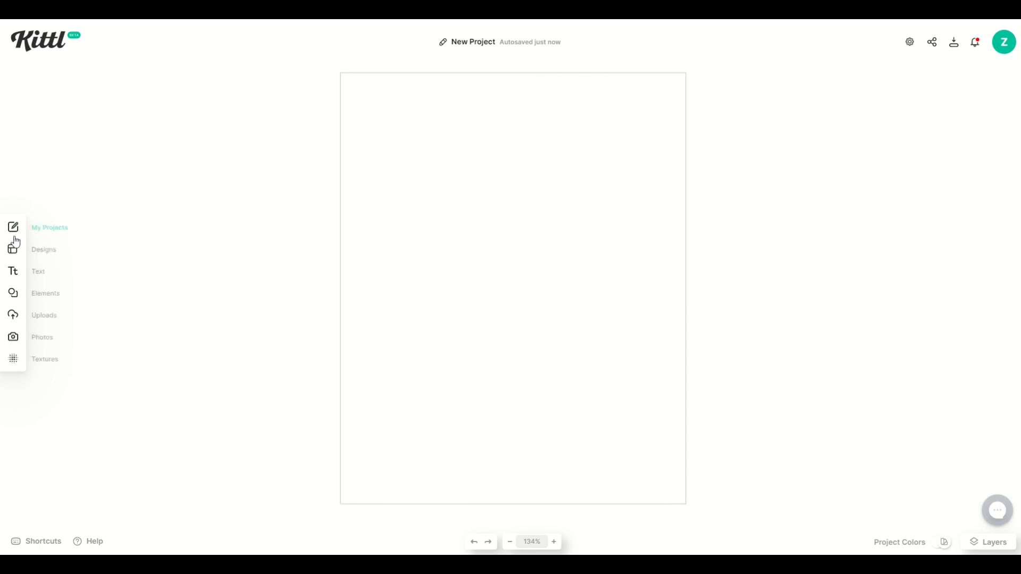
- Search the elements library for "flower" and browse the flower illustrations
{"action": "left_click", "coordinate": [14, 297]}
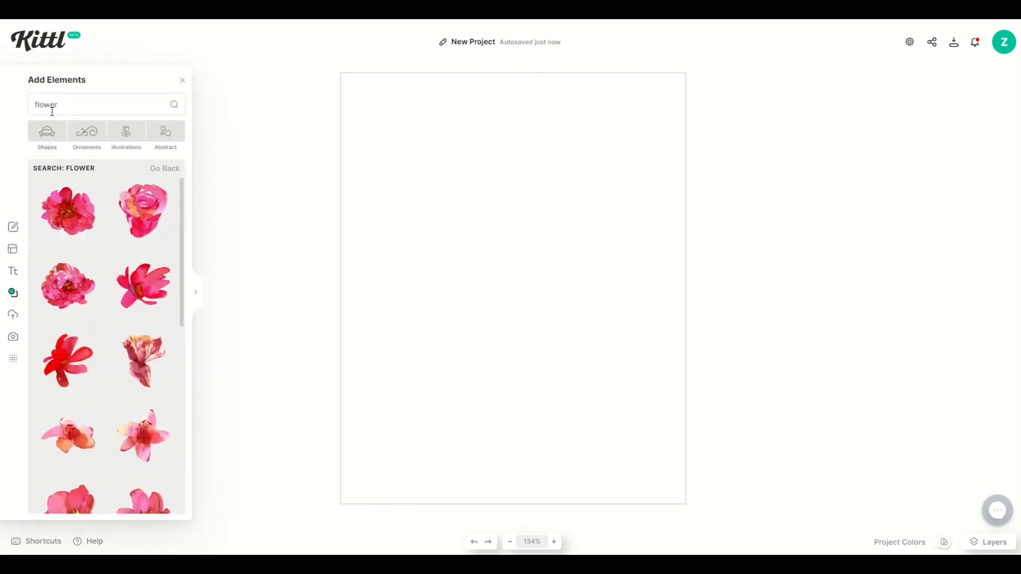
{"action": "scroll", "coordinate": [95, 271], "scroll_direction": "down", "scroll_amount": 5}
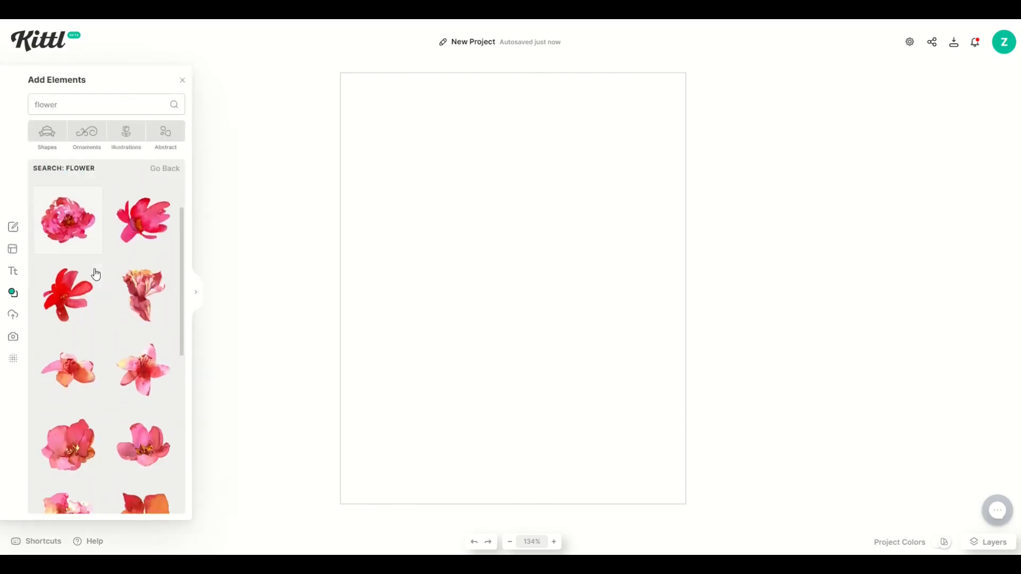
{"action": "scroll", "coordinate": [95, 275], "scroll_direction": "down", "scroll_amount": 1}
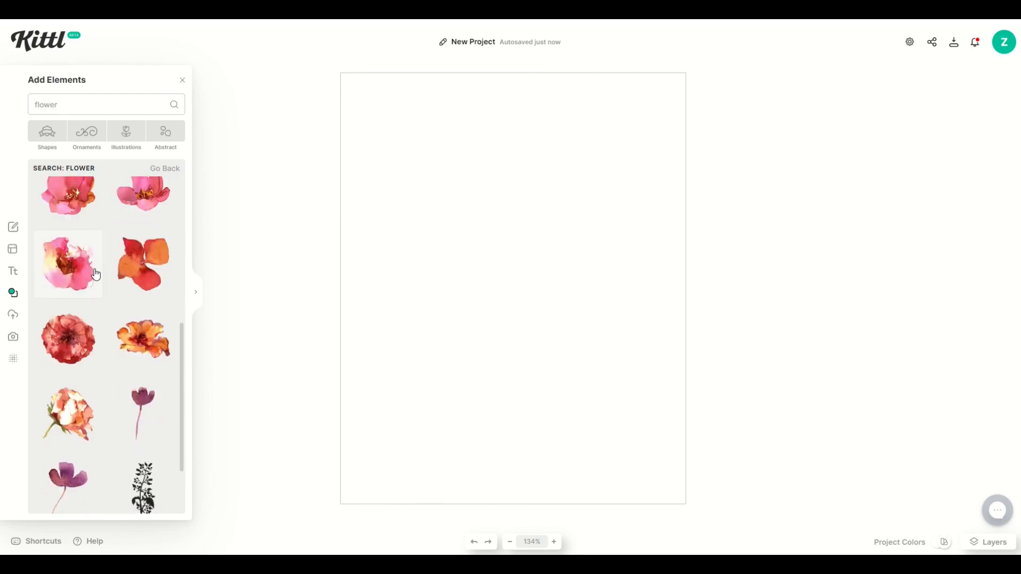
{"action": "scroll", "coordinate": [96, 275], "scroll_direction": "down", "scroll_amount": 2}
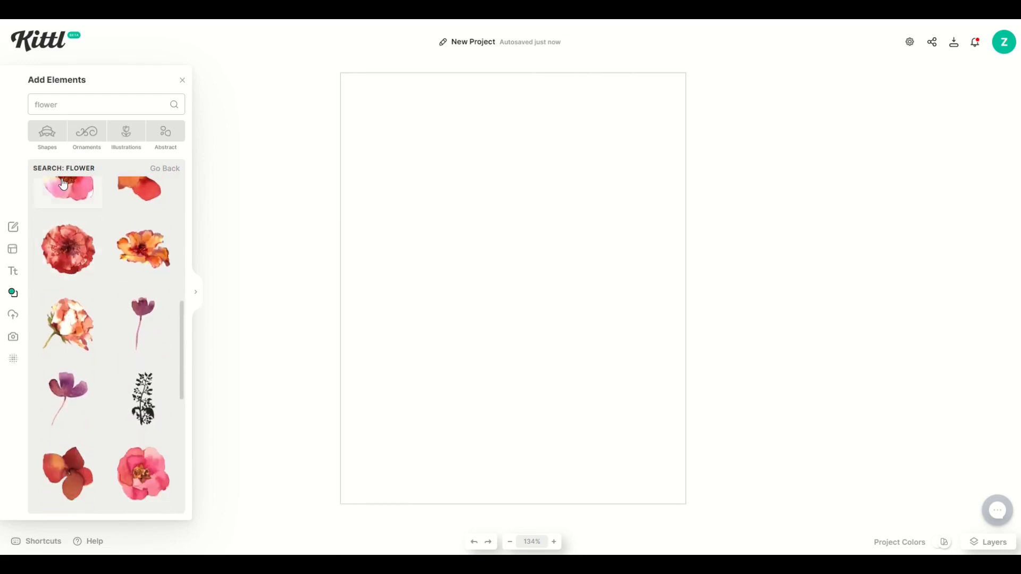
{"action": "scroll", "coordinate": [85, 264], "scroll_direction": "down", "scroll_amount": 2}
{"action": "scroll", "coordinate": [85, 263], "scroll_direction": "down", "scroll_amount": 5}
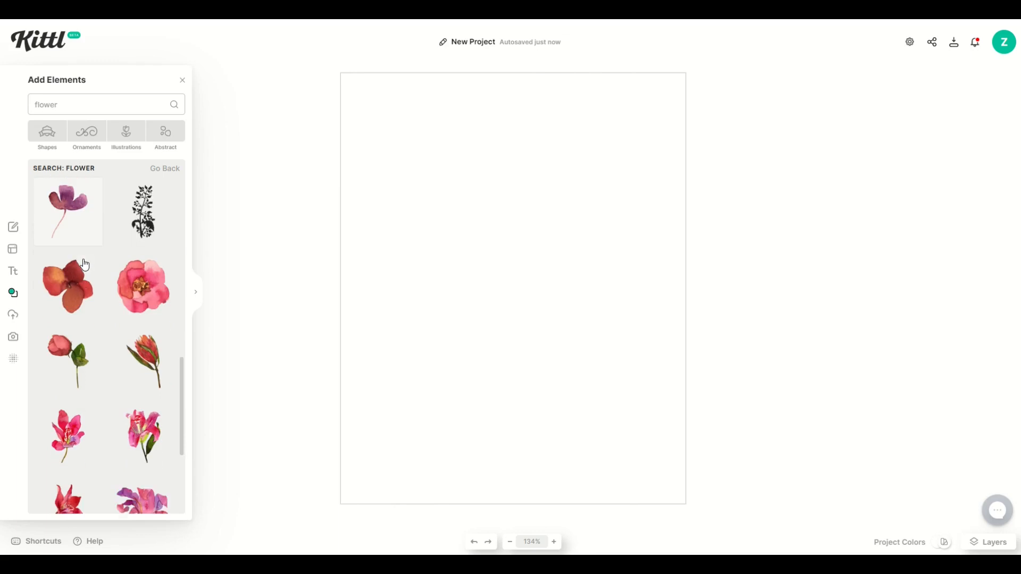
{"action": "scroll", "coordinate": [85, 263], "scroll_direction": "down", "scroll_amount": 5}
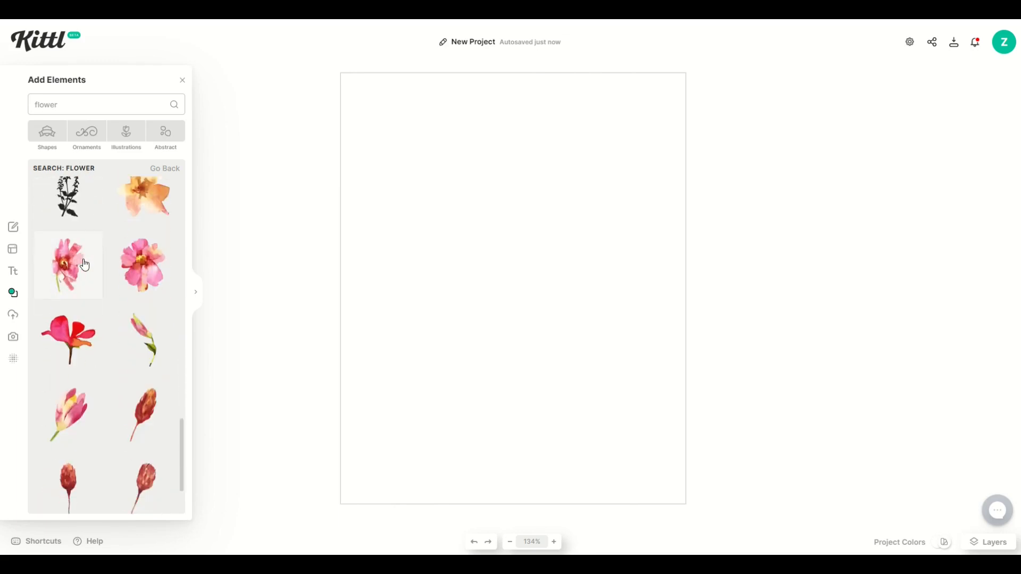
{"action": "scroll", "coordinate": [85, 263], "scroll_direction": "down", "scroll_amount": 1}
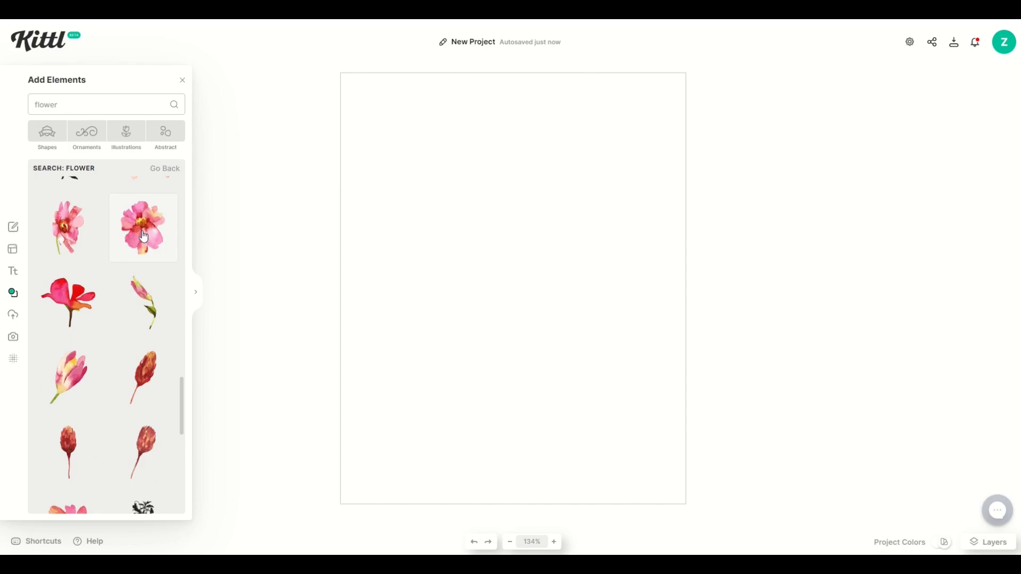
- Try the pink and peach watercolor flower enlarged near the middle of the artboard, and delete it
{"action": "left_click", "coordinate": [144, 237]}
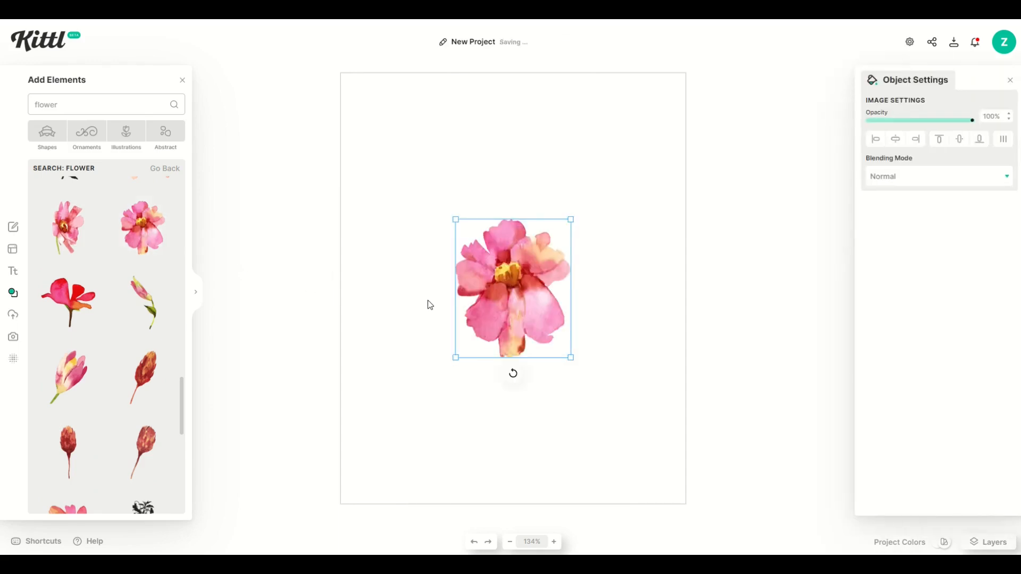
{"action": "left_click_drag", "start_coordinate": [541, 336], "coordinate": [631, 416]}
{"action": "left_click_drag", "start_coordinate": [567, 349], "coordinate": [545, 346]}
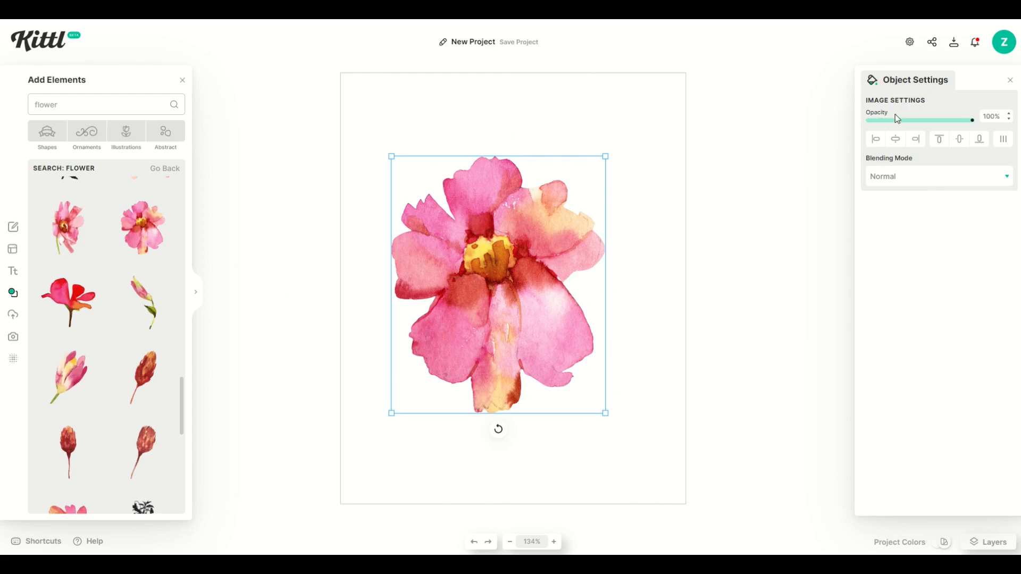
{"action": "left_click_drag", "start_coordinate": [496, 241], "coordinate": [495, 233]}
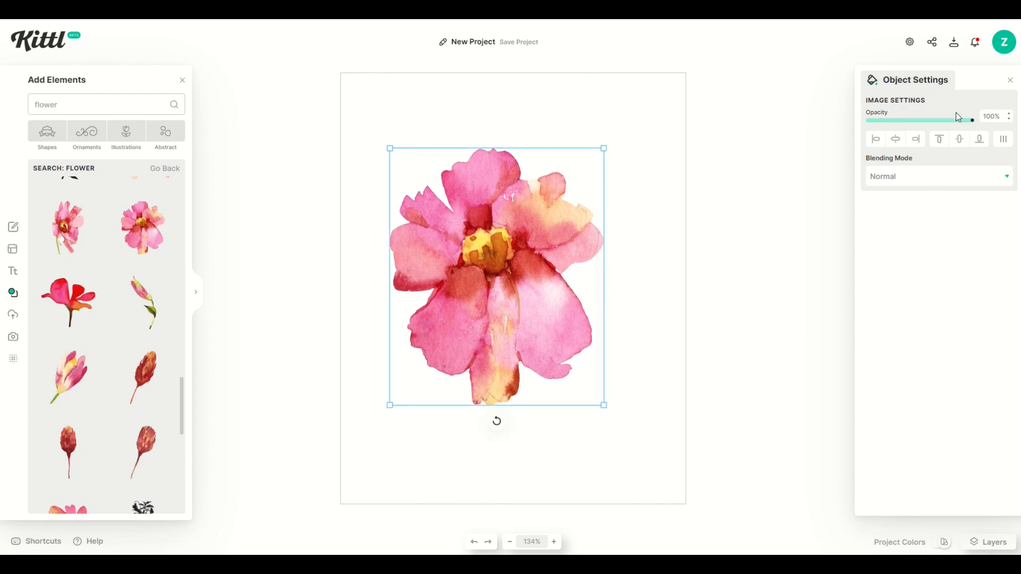
{"action": "key", "text": "Delete"}
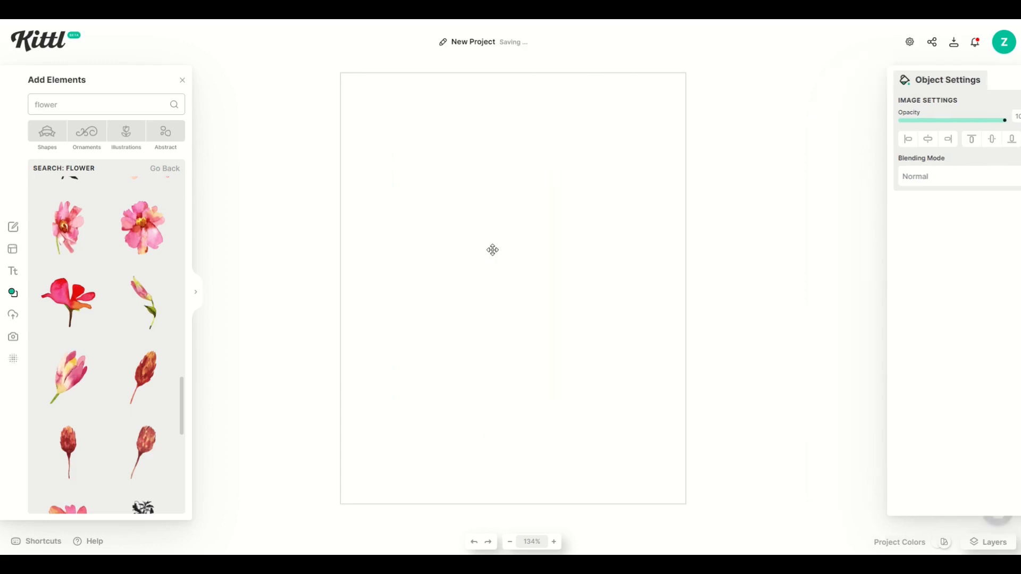
- Add the sunflower with stem and leaves, enlarge it, and place it in the artboard's lower-left area
{"action": "scroll", "coordinate": [82, 297], "scroll_direction": "down", "scroll_amount": 5}
{"action": "scroll", "coordinate": [85, 297], "scroll_direction": "down", "scroll_amount": 5}
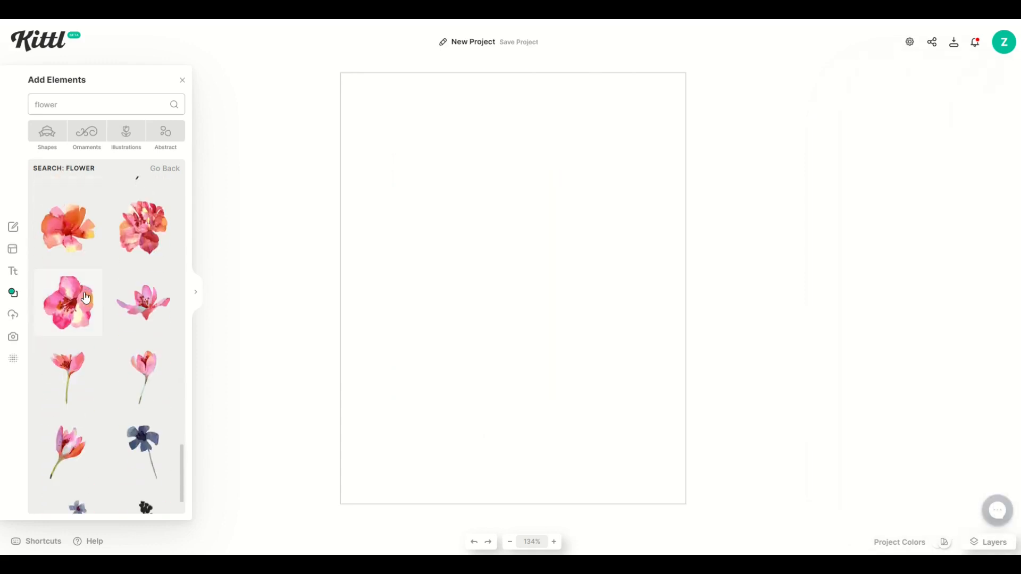
{"action": "scroll", "coordinate": [92, 300], "scroll_direction": "down", "scroll_amount": 7}
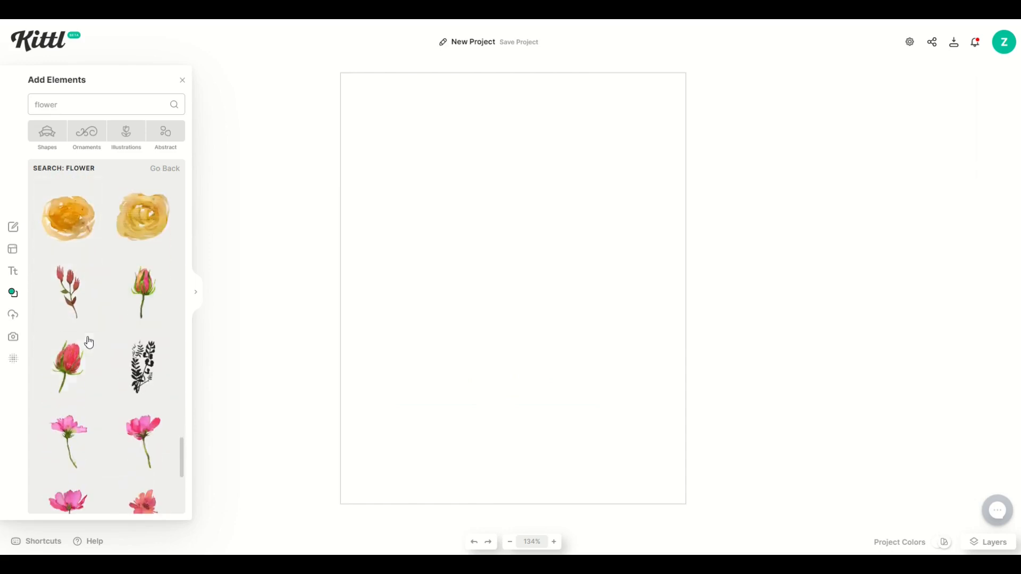
{"action": "scroll", "coordinate": [89, 342], "scroll_direction": "down", "scroll_amount": 7}
{"action": "scroll", "coordinate": [89, 341], "scroll_direction": "down", "scroll_amount": 10}
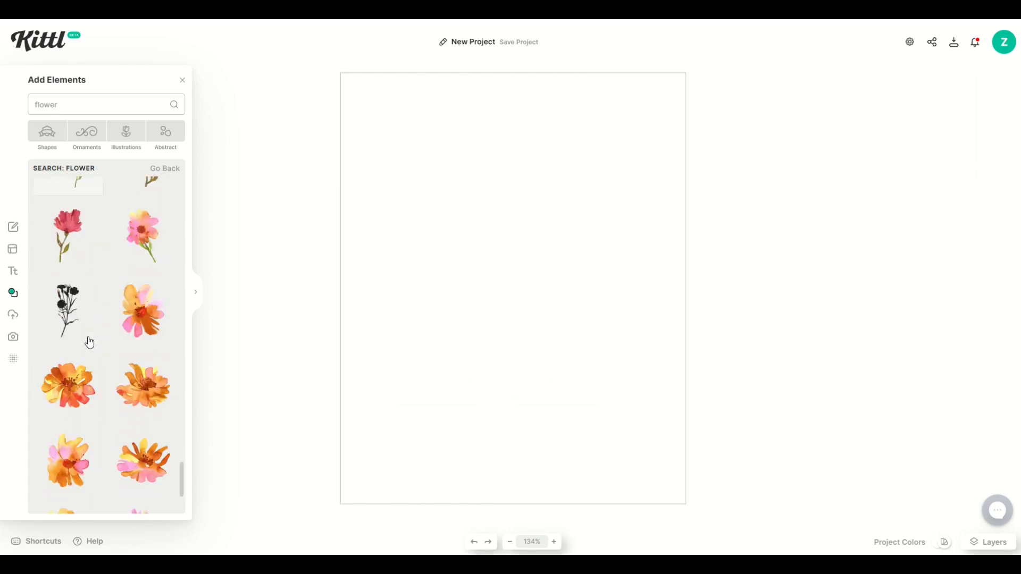
{"action": "left_click", "coordinate": [73, 341]}
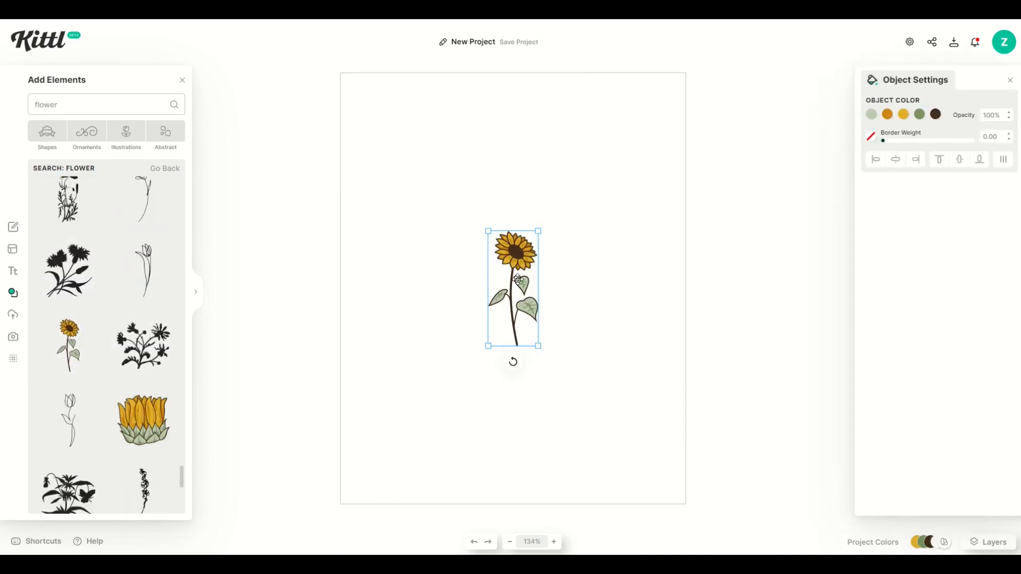
{"action": "left_click_drag", "start_coordinate": [488, 231], "coordinate": [346, 129]}
{"action": "left_click_drag", "start_coordinate": [499, 101], "coordinate": [462, 244]}
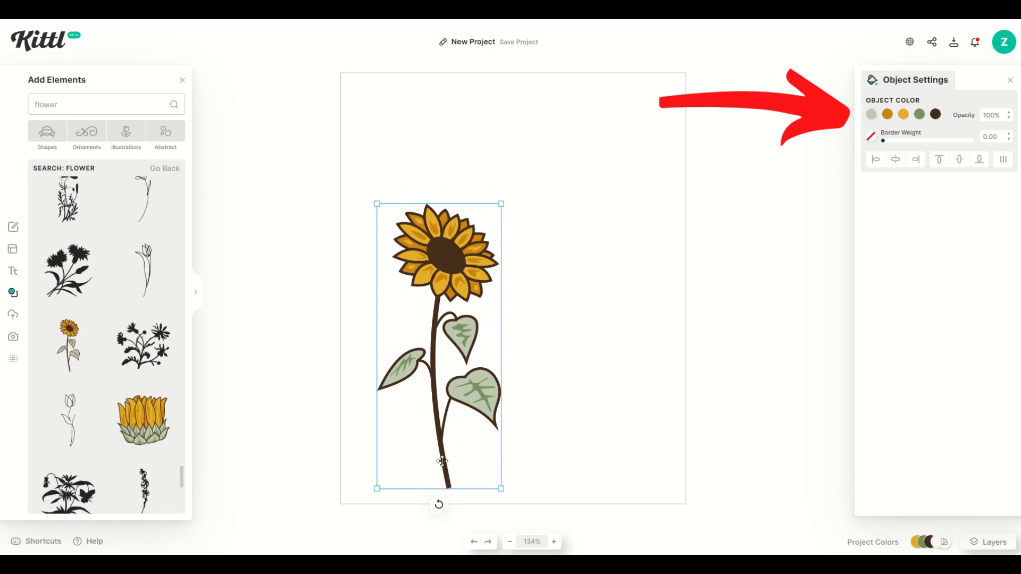
- Recolor the stemmed sunflower's orange and yellow petal colors and both green leaf colors to white (ffffff)
{"action": "left_click", "coordinate": [870, 121]}
{"action": "left_click", "coordinate": [718, 127]}
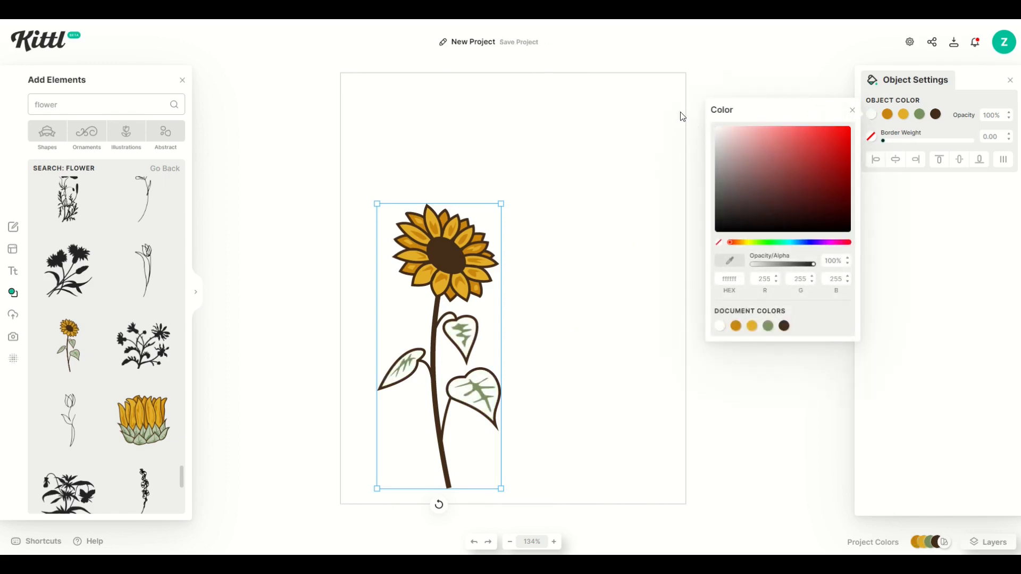
{"action": "left_click", "coordinate": [888, 114]}
{"action": "left_click", "coordinate": [732, 128]}
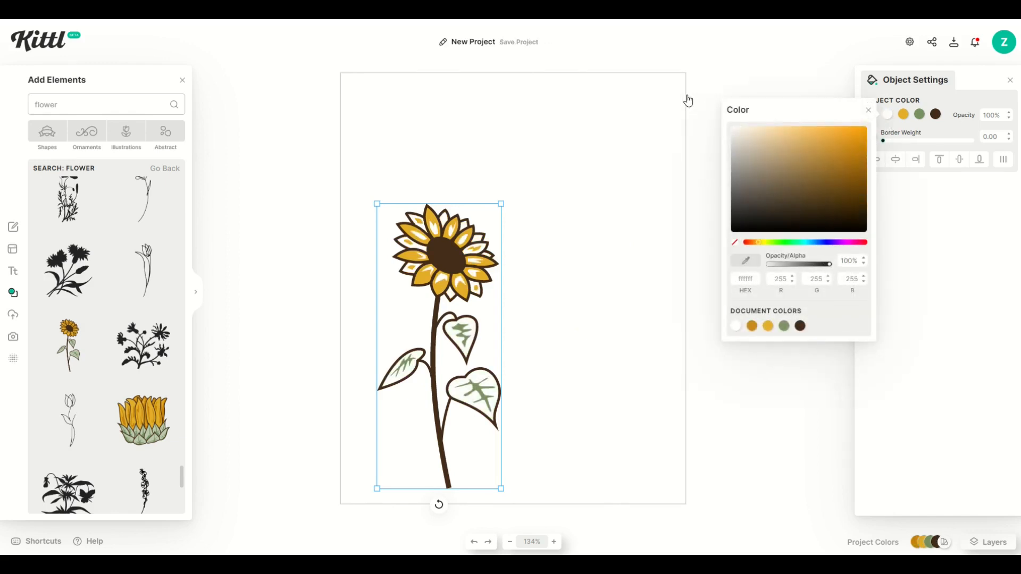
{"action": "left_click", "coordinate": [903, 114]}
{"action": "left_click_drag", "start_coordinate": [795, 146], "coordinate": [724, 125]}
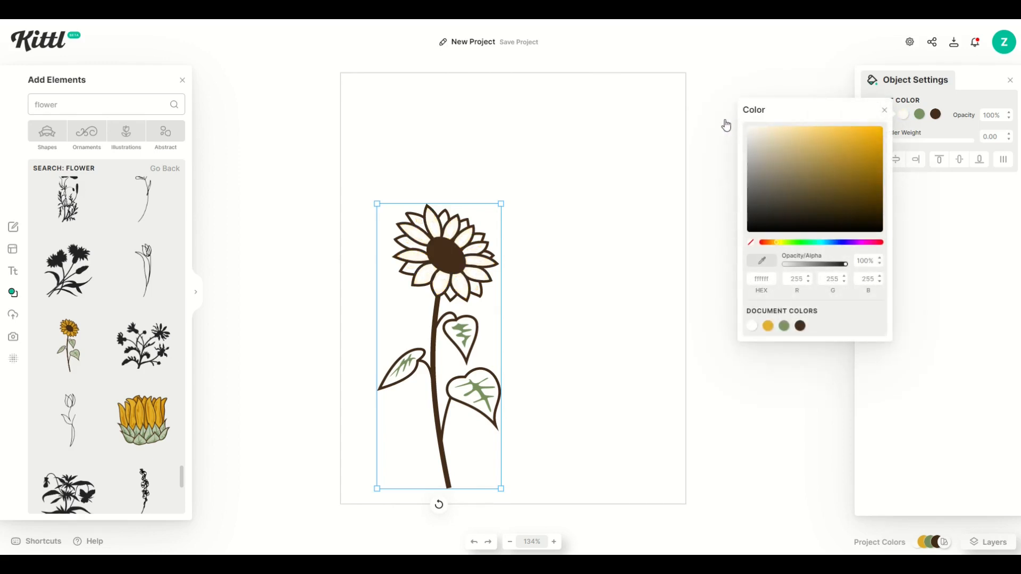
{"action": "left_click", "coordinate": [919, 122]}
{"action": "left_click_drag", "start_coordinate": [859, 170], "coordinate": [743, 126]}
- Change the stemmed sunflower's dark brown to black (000000) and move the flower closer to the artboard's lower-left corner
{"action": "left_click", "coordinate": [936, 114]}
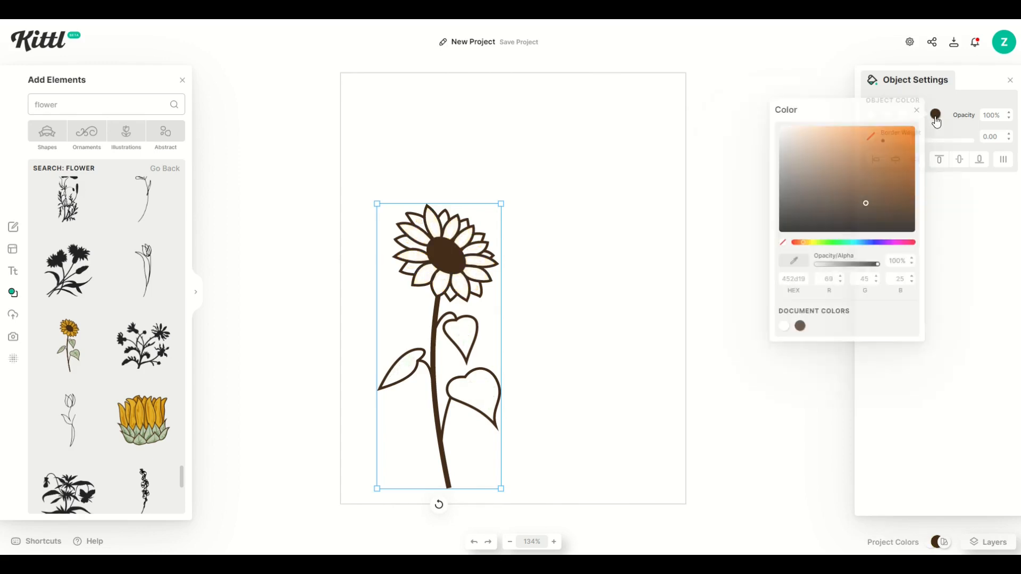
{"action": "left_click", "coordinate": [854, 165]}
{"action": "left_click_drag", "start_coordinate": [852, 170], "coordinate": [745, 251]}
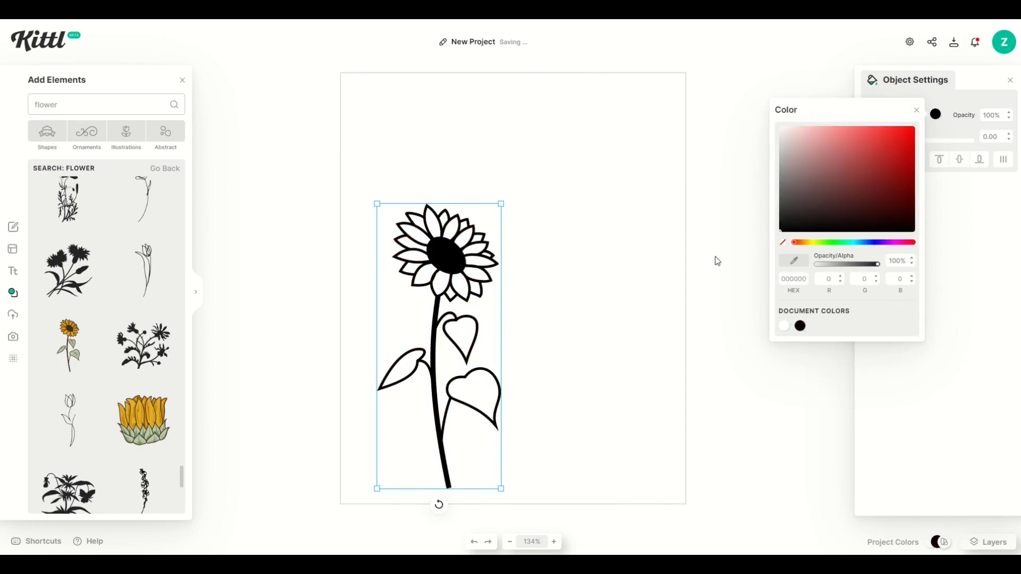
{"action": "left_click", "coordinate": [617, 271]}
{"action": "left_click_drag", "start_coordinate": [436, 270], "coordinate": [418, 276]}
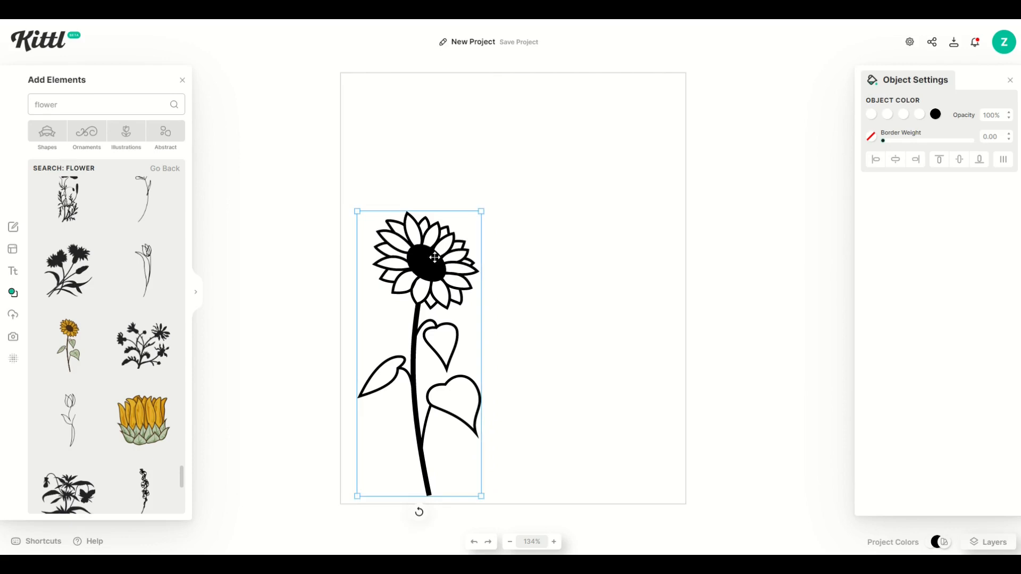
{"action": "left_click", "coordinate": [553, 417]}
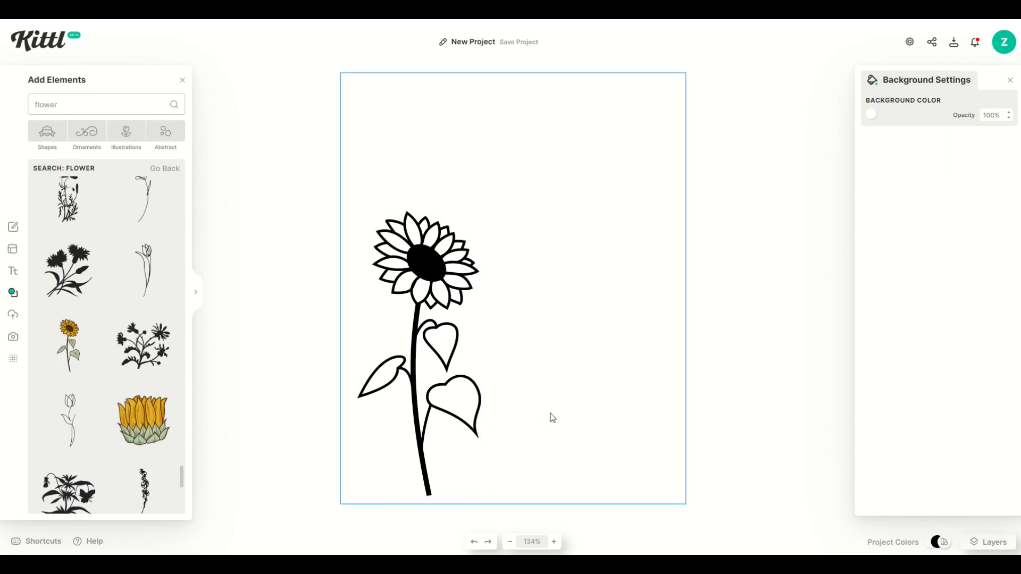
- Add the round sunflower head without a stem, enlarge it, and place it in the artboard's upper-right area
{"action": "scroll", "coordinate": [85, 319], "scroll_direction": "down", "scroll_amount": 5}
{"action": "left_click", "coordinate": [68, 248]}
{"action": "left_click_drag", "start_coordinate": [505, 291], "coordinate": [541, 190]}
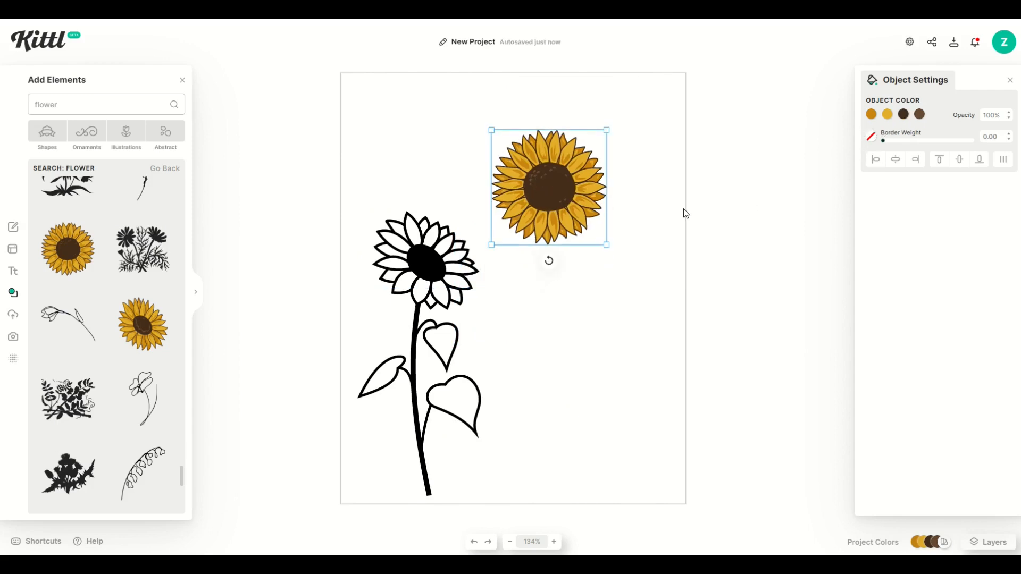
{"action": "left_click_drag", "start_coordinate": [607, 246], "coordinate": [679, 317]}
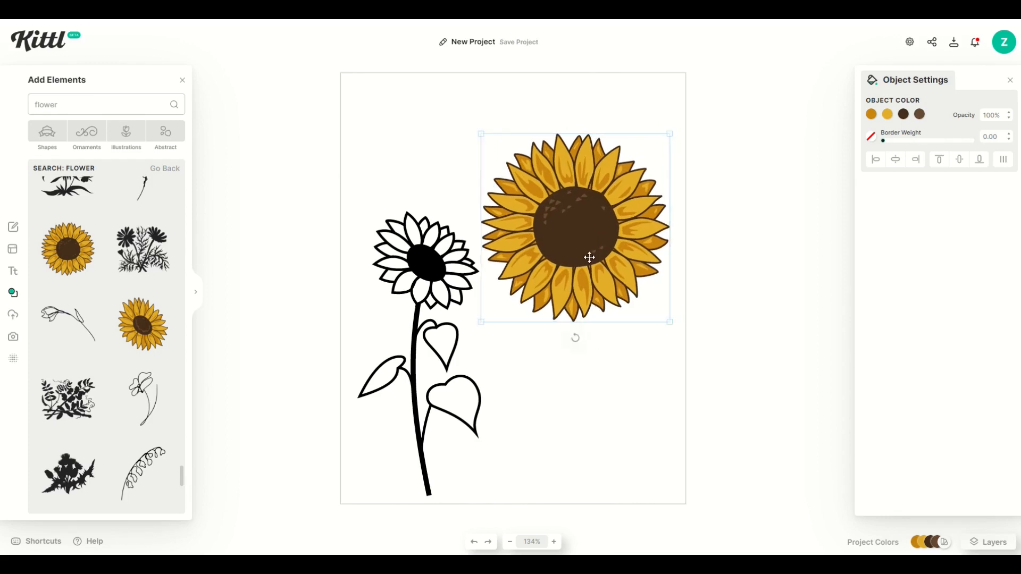
- Recolor the sunflower head's orange, yellow and lighter brown areas to white
{"action": "left_click", "coordinate": [872, 115]}
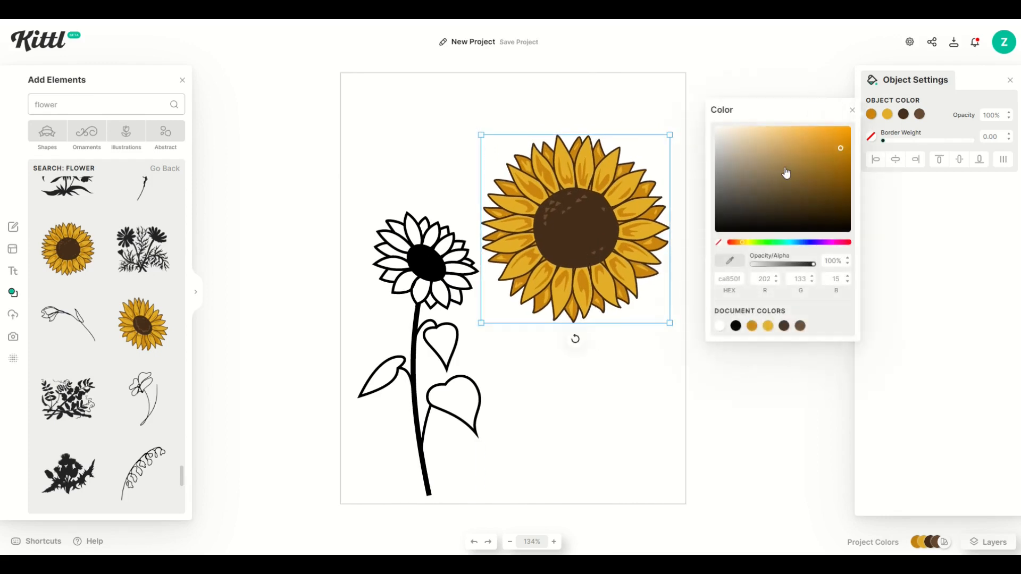
{"action": "left_click_drag", "start_coordinate": [839, 148], "coordinate": [697, 122]}
{"action": "left_click", "coordinate": [888, 114]}
{"action": "left_click_drag", "start_coordinate": [848, 154], "coordinate": [686, 114]}
{"action": "left_click", "coordinate": [920, 114]}
{"action": "left_click_drag", "start_coordinate": [865, 171], "coordinate": [734, 125]}
{"action": "left_click", "coordinate": [940, 132]}
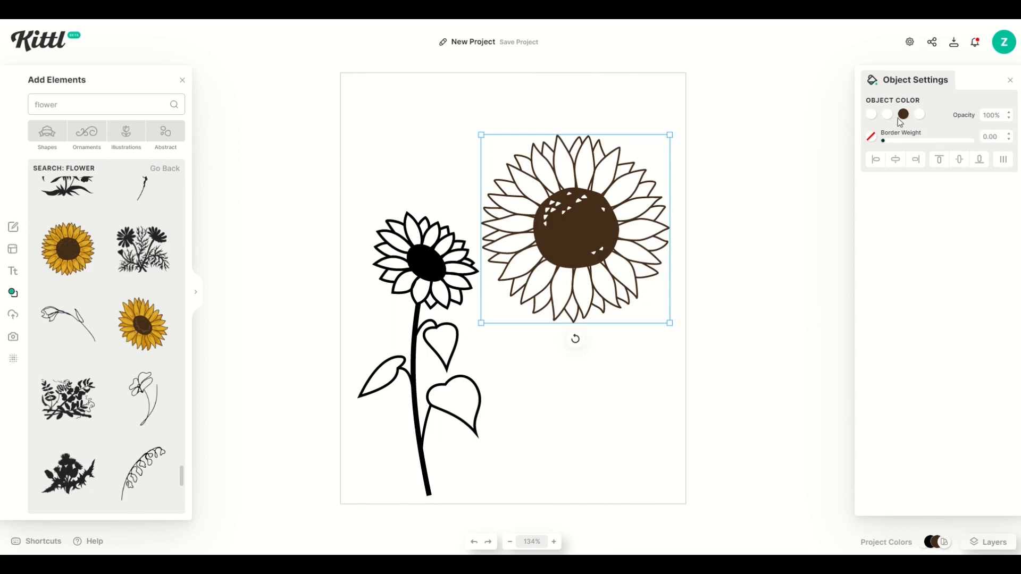
- Change the sunflower head's dark brown to black (000000) and move it up toward the artboard's top edge
{"action": "left_click", "coordinate": [903, 115]}
{"action": "left_click_drag", "start_coordinate": [808, 176], "coordinate": [660, 321]}
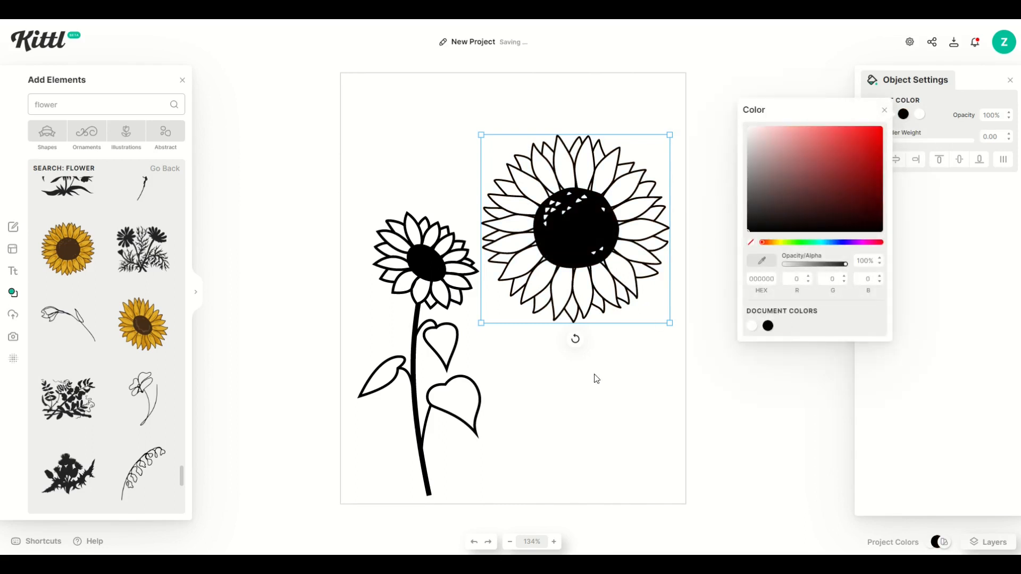
{"action": "left_click", "coordinate": [581, 386]}
{"action": "left_click_drag", "start_coordinate": [580, 254], "coordinate": [578, 213]}
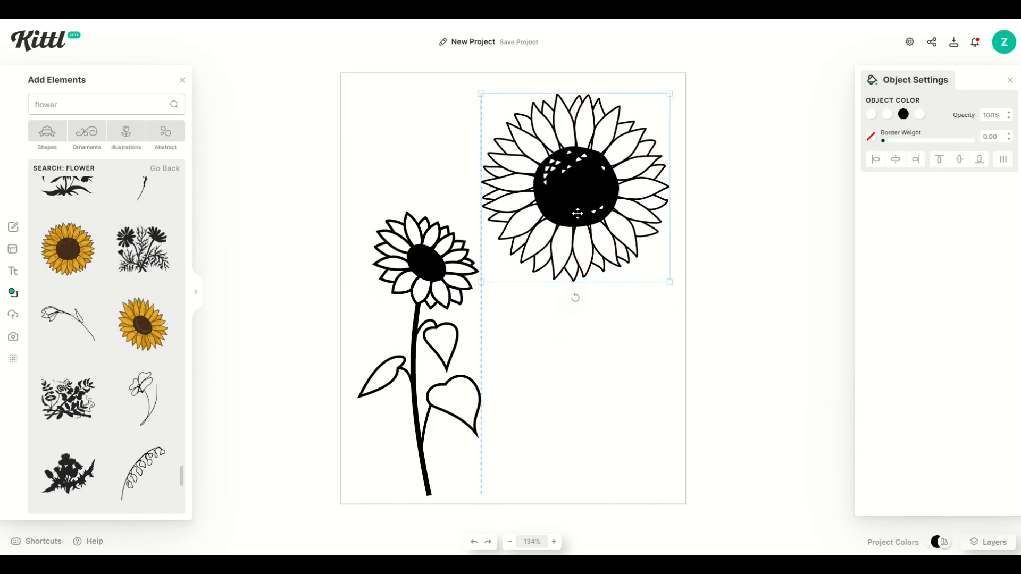
- Add the tilted sunflower head without a stem, enlarge it slightly, and place it below the large sunflower head
{"action": "left_click", "coordinate": [574, 374]}
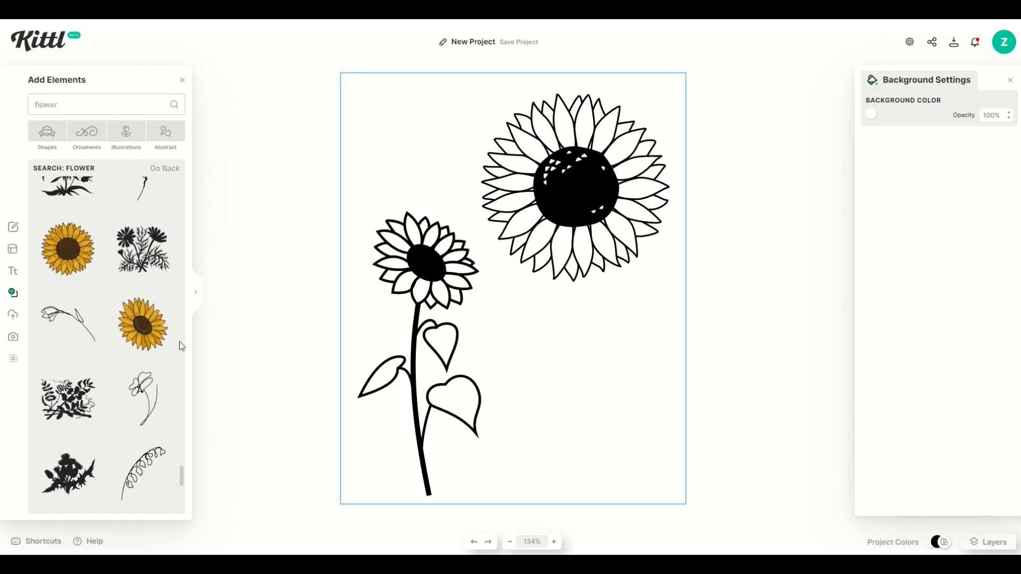
{"action": "left_click", "coordinate": [127, 329]}
{"action": "left_click_drag", "start_coordinate": [490, 321], "coordinate": [514, 363]}
{"action": "left_click_drag", "start_coordinate": [544, 291], "coordinate": [575, 297]}
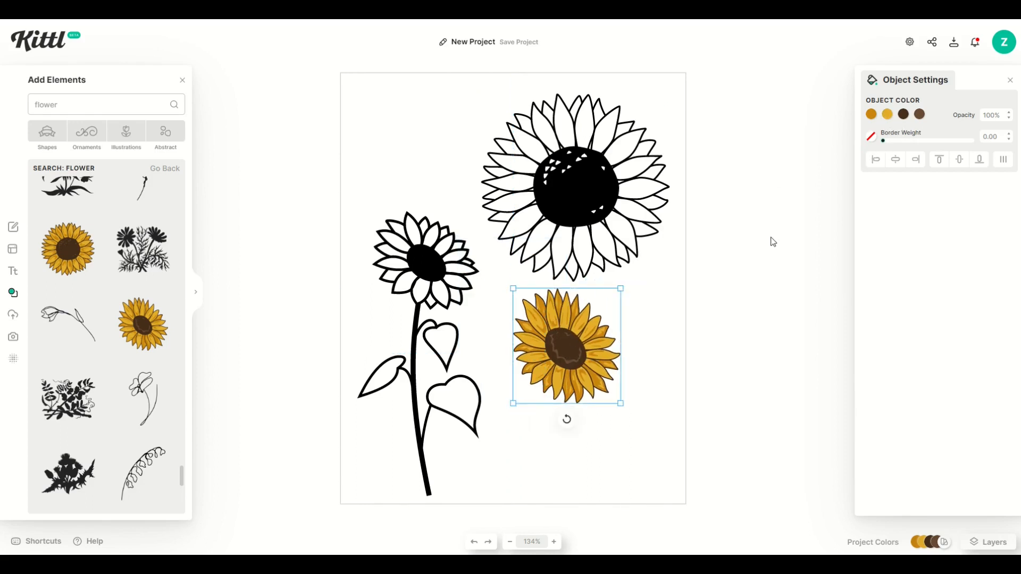
- Recolor the tilted sunflower head's dark brown to black (000000) and its lighter brown to white
{"action": "left_click", "coordinate": [904, 114]}
{"action": "left_click_drag", "start_coordinate": [825, 196], "coordinate": [695, 260]}
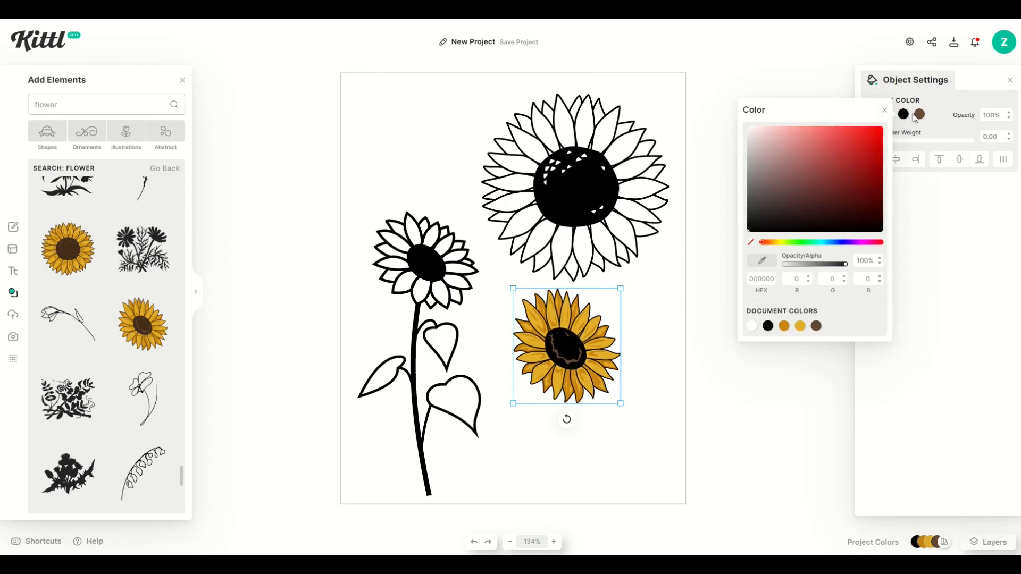
{"action": "left_click", "coordinate": [919, 114]}
{"action": "left_click_drag", "start_coordinate": [830, 175], "coordinate": [725, 109]}
{"action": "left_click", "coordinate": [931, 125]}
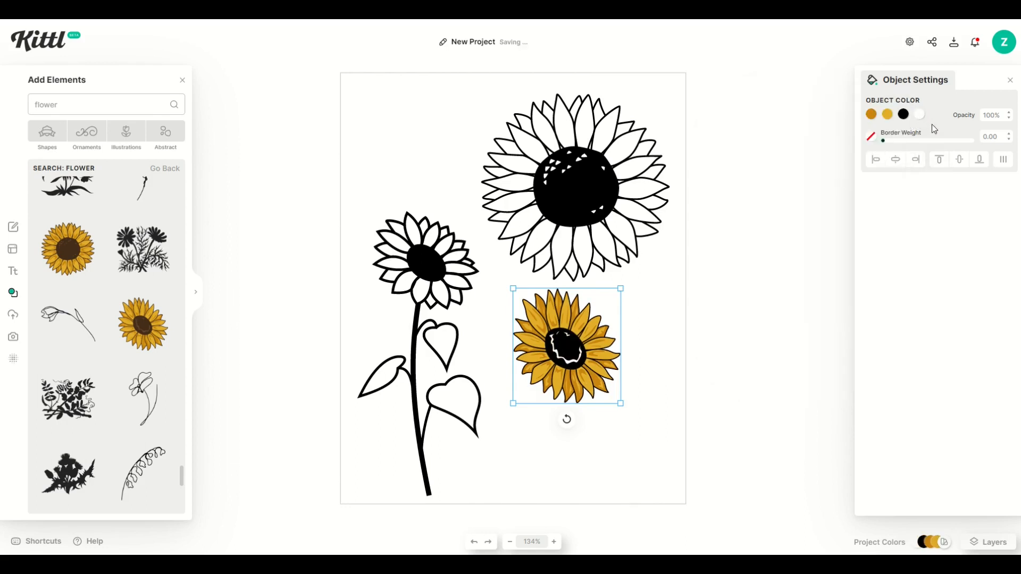
- Change the tilted sunflower head's orange and yellow petals to white (ffffff) and move it toward the artboard's lower-right area
{"action": "left_click", "coordinate": [888, 115]}
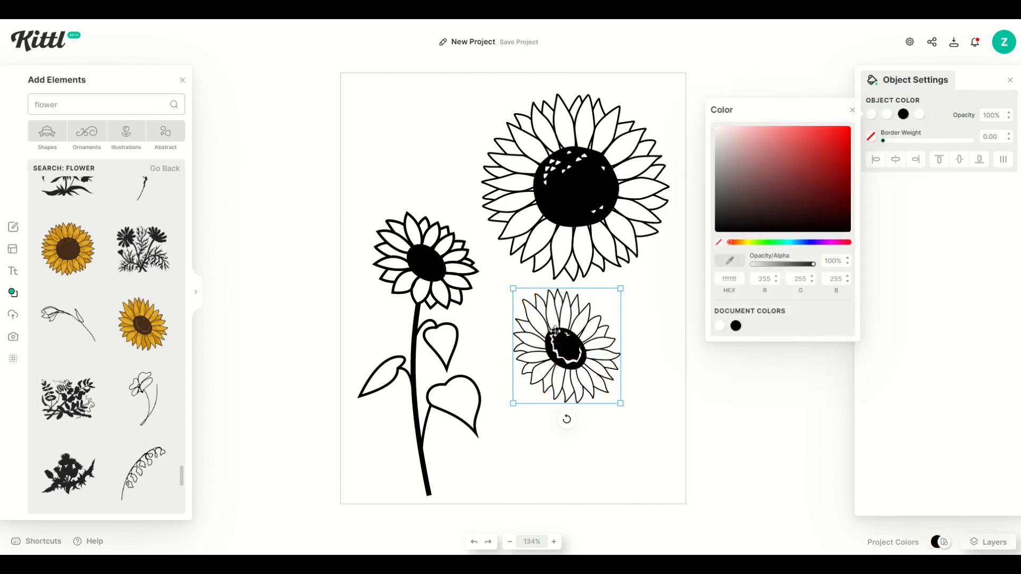
{"action": "left_click_drag", "start_coordinate": [557, 337], "coordinate": [574, 374]}
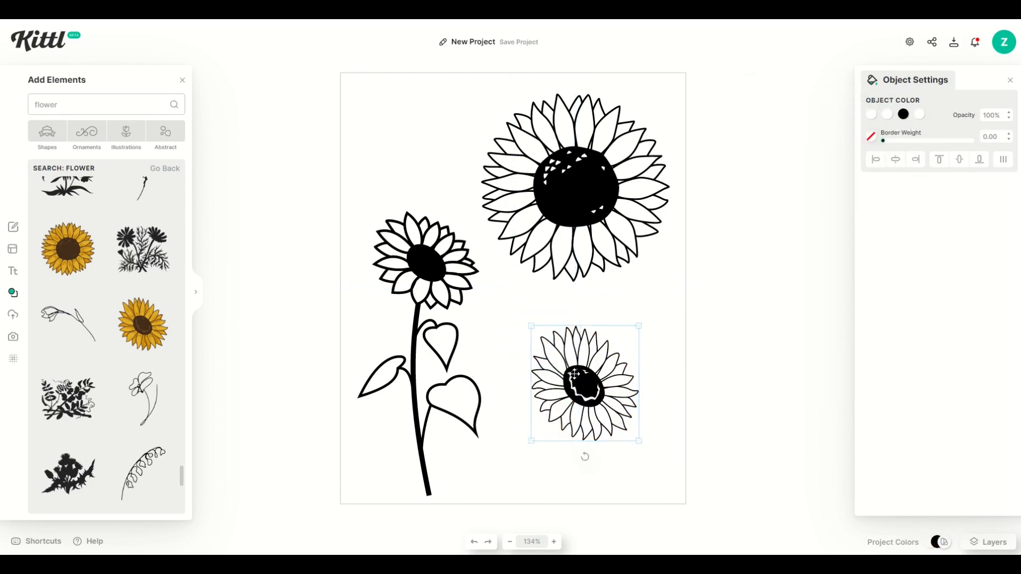
{"action": "left_click", "coordinate": [423, 170]}
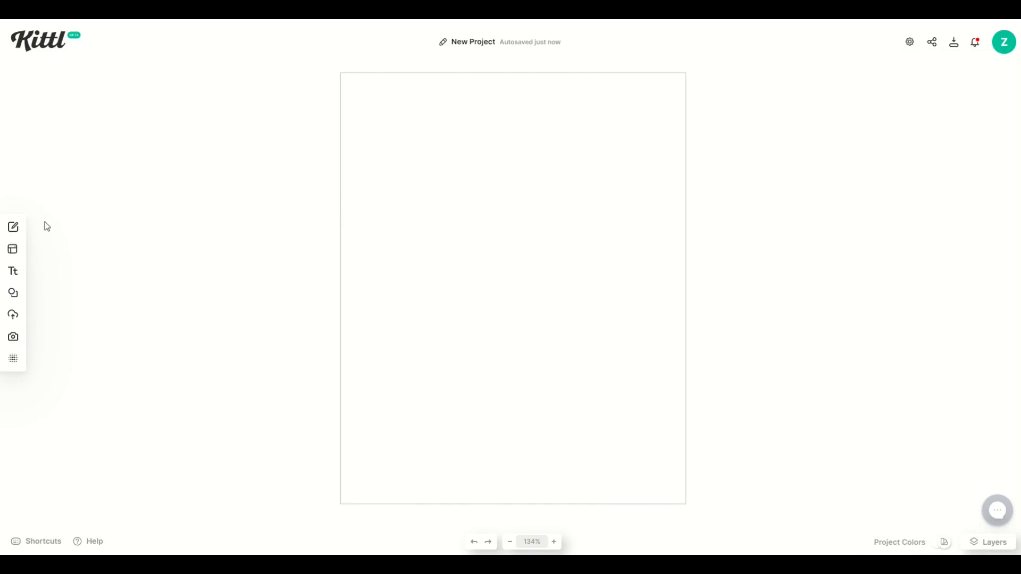
- Add a five-pointed star from the basic shapes to the blank artboard, enlarge it, and center it on the page
{"action": "left_click", "coordinate": [11, 299]}
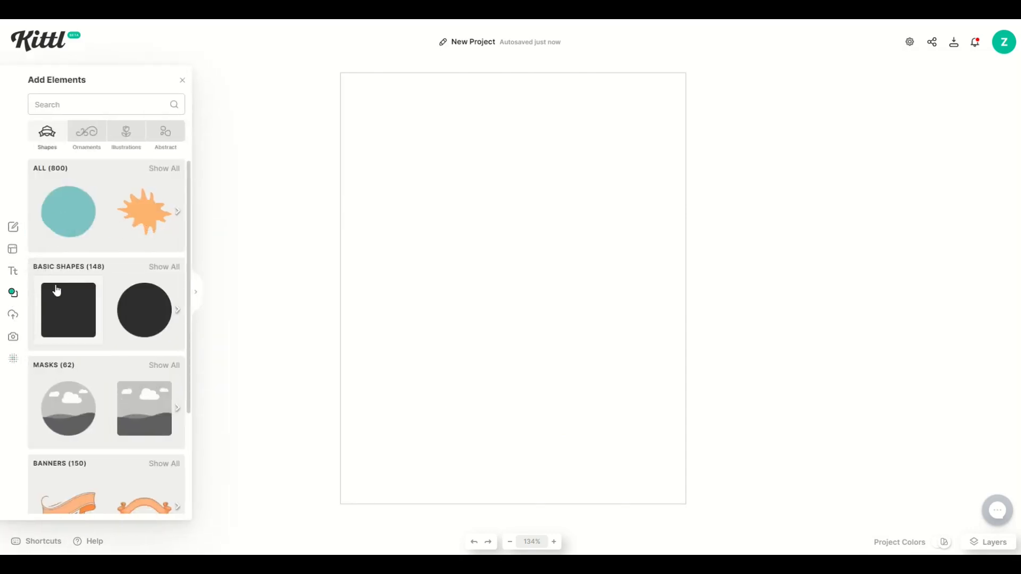
{"action": "left_click", "coordinate": [157, 267]}
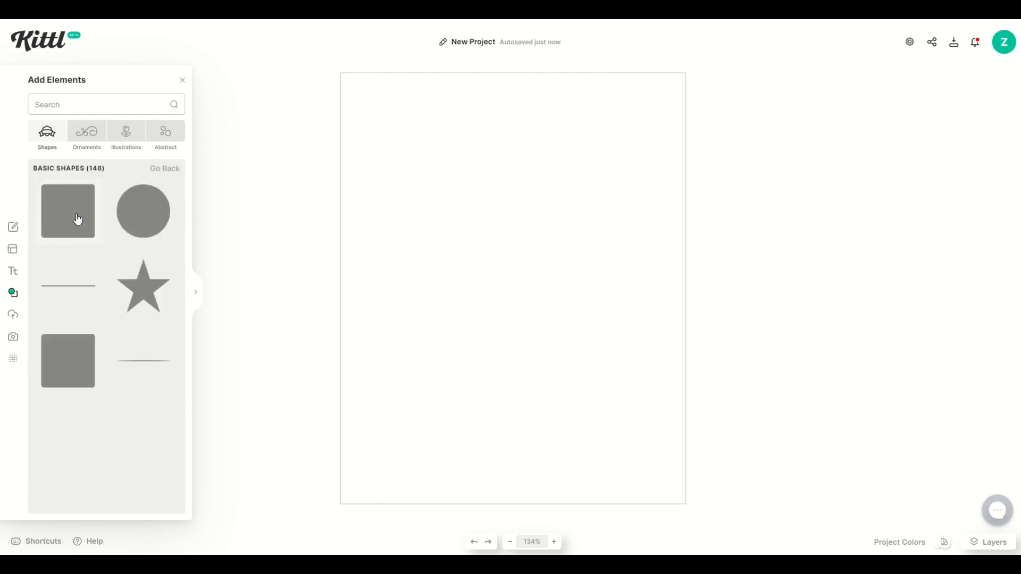
{"action": "left_click", "coordinate": [142, 288]}
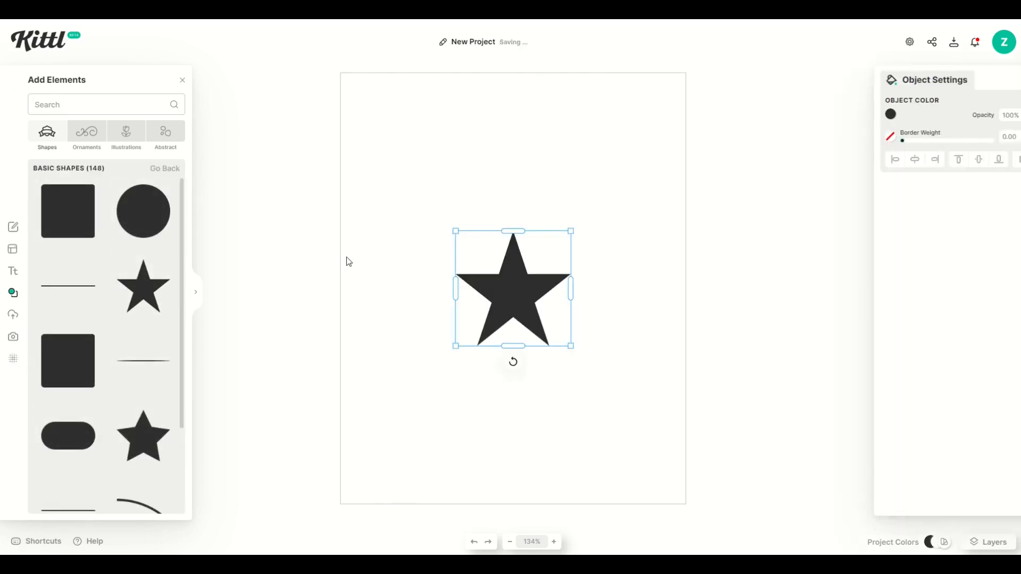
{"action": "left_click_drag", "start_coordinate": [512, 296], "coordinate": [476, 256]}
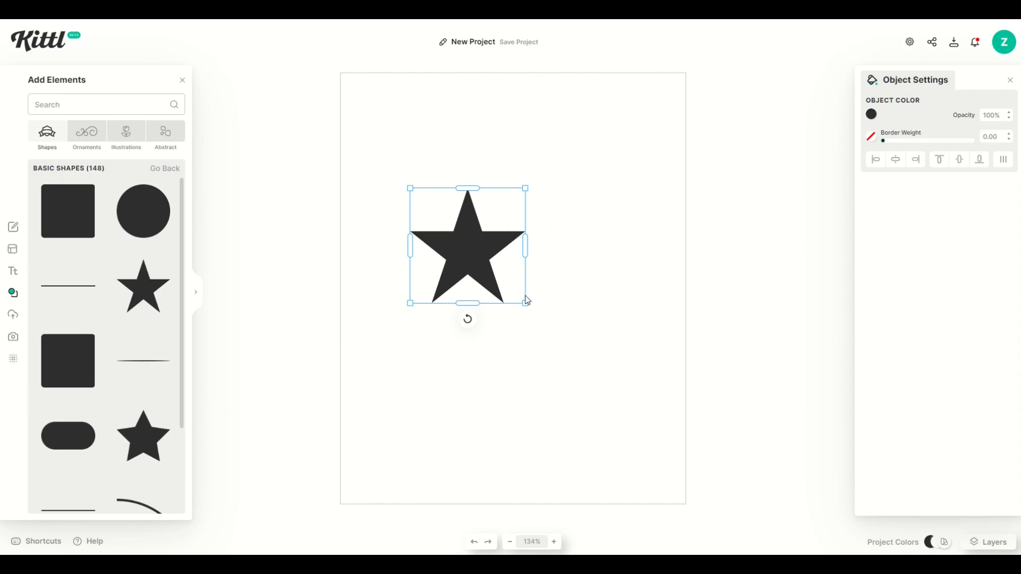
{"action": "mouse_move", "coordinate": [525, 304]}
{"action": "left_mouse_down"}
{"action": "mouse_move", "coordinate": [583, 337]}
{"action": "mouse_move", "coordinate": [642, 420]}
{"action": "mouse_move", "coordinate": [513, 294]}
{"action": "left_mouse_up"}
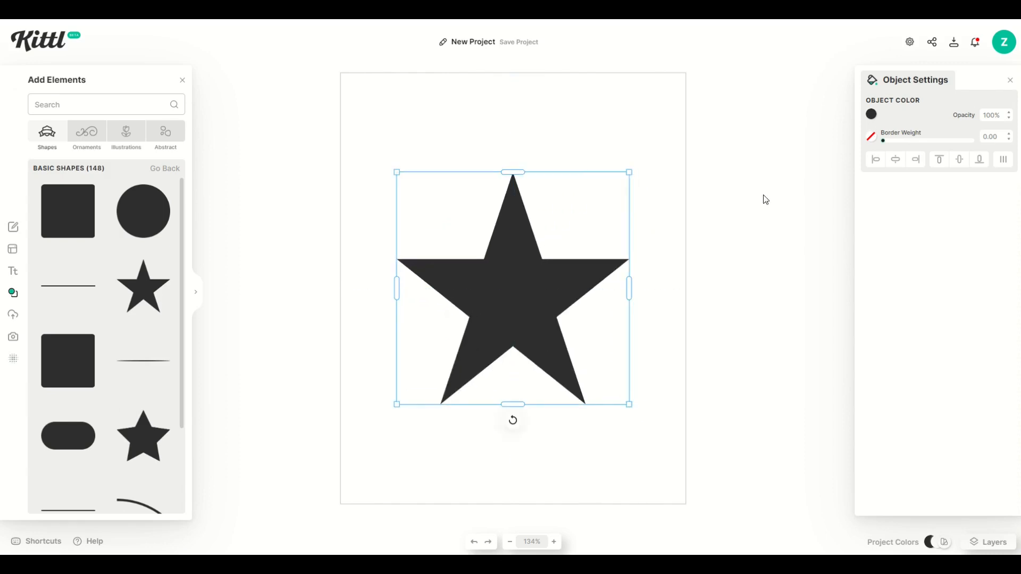
- Try black and white as the star's fill color and switch it to medium gray (7d7d7d)
{"action": "left_click", "coordinate": [872, 115]}
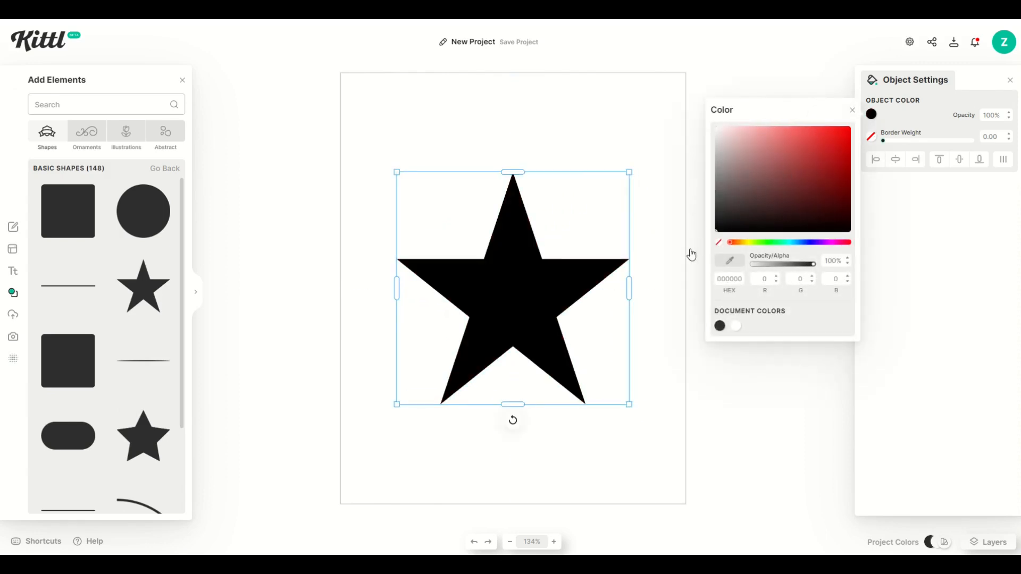
{"action": "left_click_drag", "start_coordinate": [751, 220], "coordinate": [656, 111]}
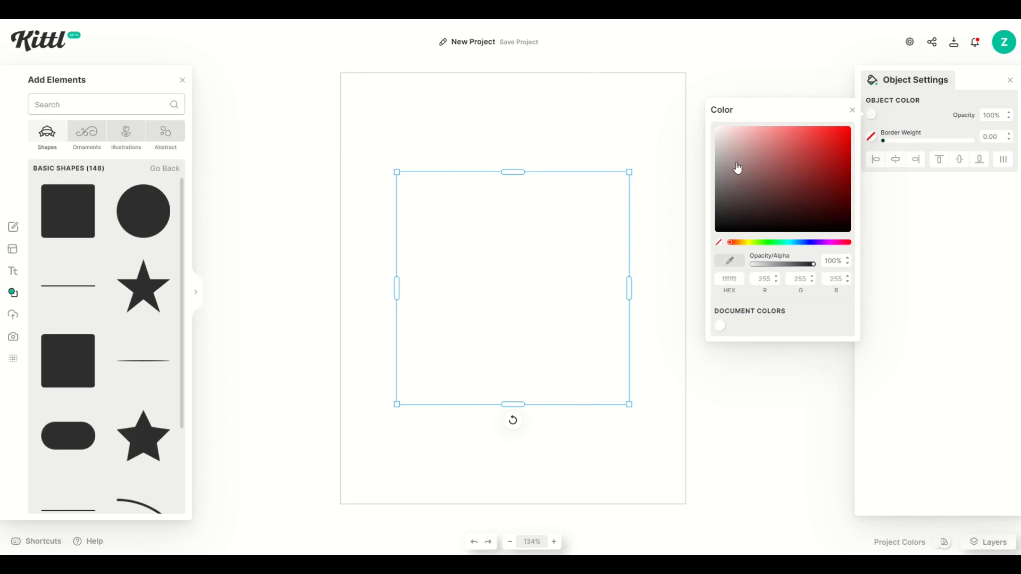
{"action": "left_click_drag", "start_coordinate": [736, 166], "coordinate": [690, 187]}
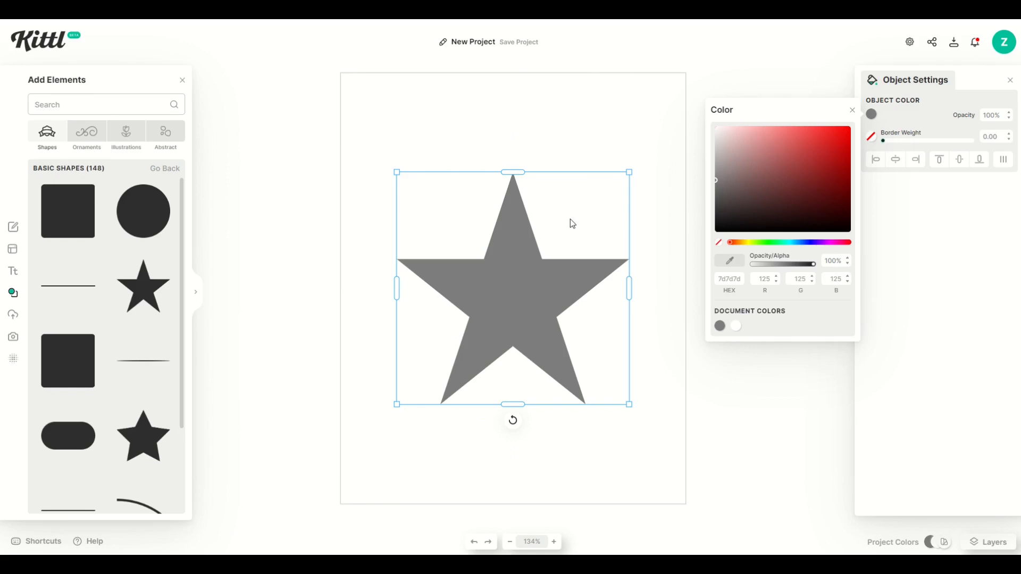
{"action": "left_click", "coordinate": [661, 131]}
{"action": "left_click", "coordinate": [528, 274]}
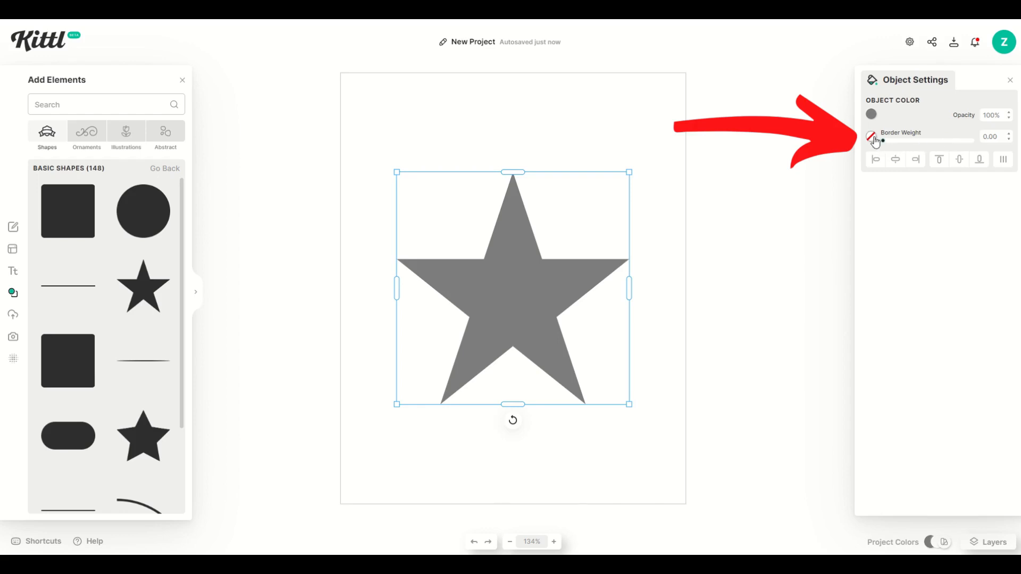
- Give the star a black (000000) border with a weight of 3.50 and change its fill to white (ffffff)
{"action": "left_click", "coordinate": [875, 141]}
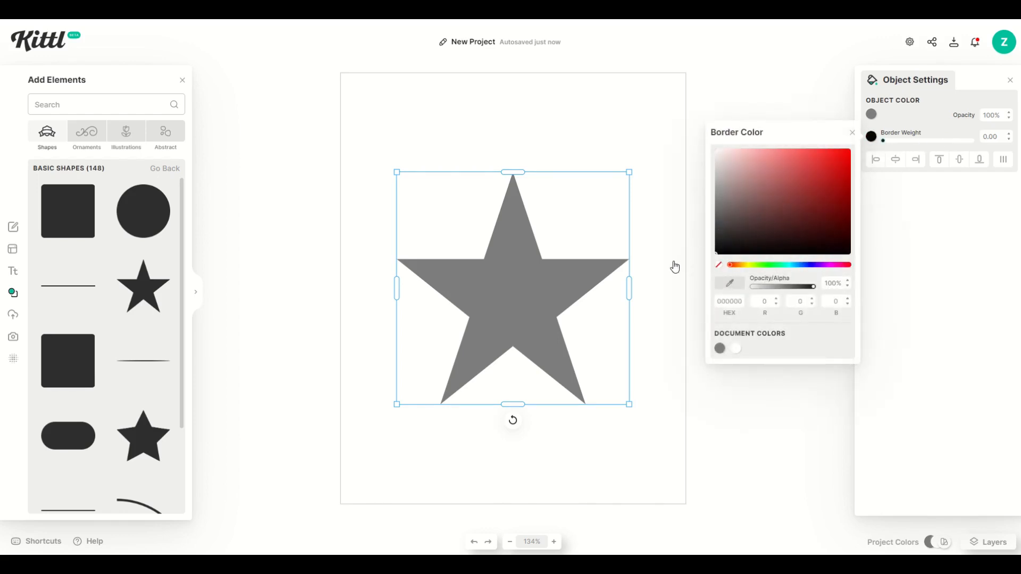
{"action": "left_click_drag", "start_coordinate": [882, 142], "coordinate": [887, 143]}
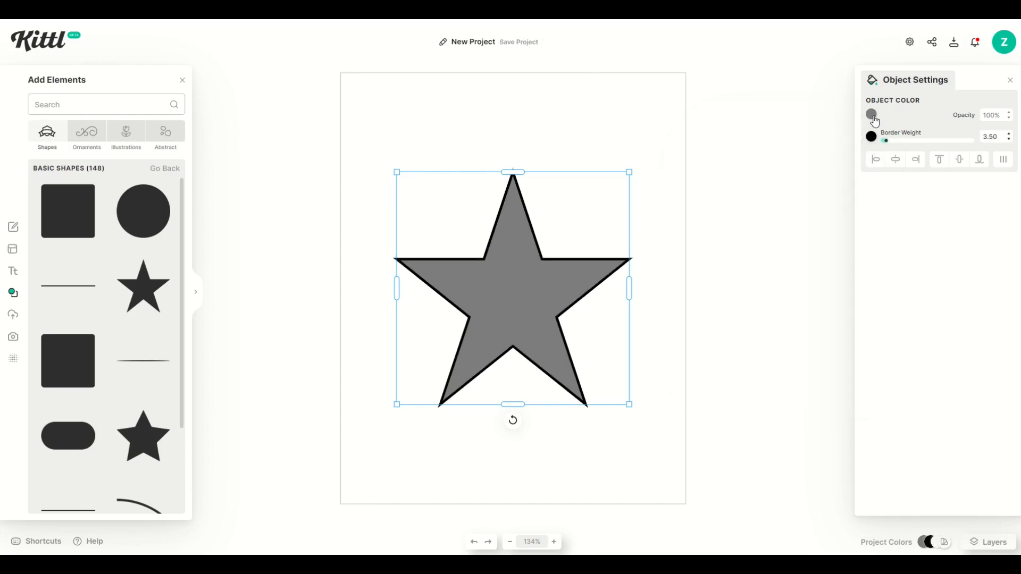
{"action": "left_click", "coordinate": [872, 115]}
{"action": "left_click", "coordinate": [744, 148]}
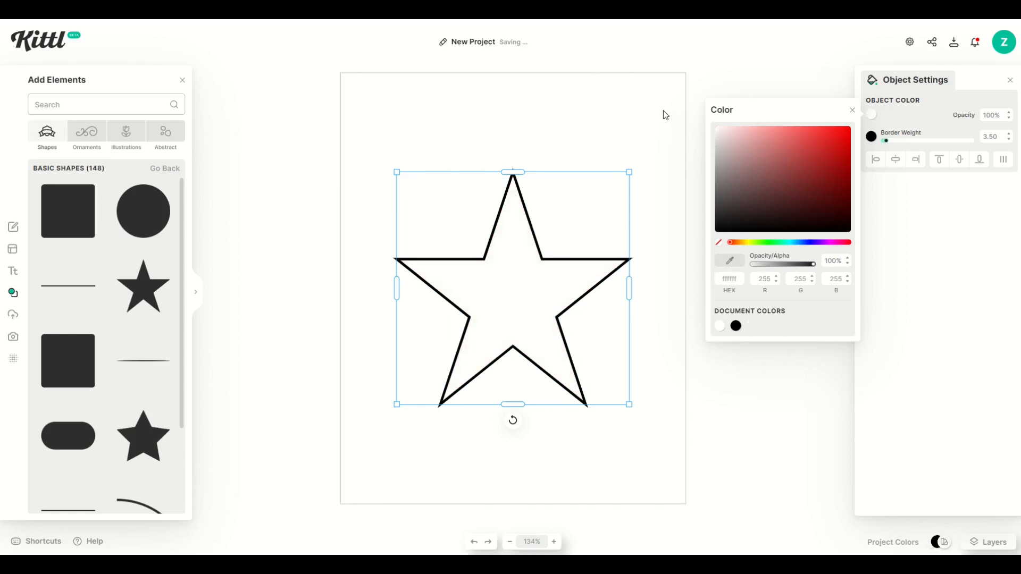
{"action": "left_click", "coordinate": [594, 163]}
- Shrink the outlined star to about two thirds of its size and move it to the artboard's upper-left area
{"action": "left_click_drag", "start_coordinate": [538, 260], "coordinate": [509, 224]}
{"action": "left_click_drag", "start_coordinate": [600, 368], "coordinate": [523, 289]}
{"action": "left_click_drag", "start_coordinate": [464, 233], "coordinate": [468, 198]}
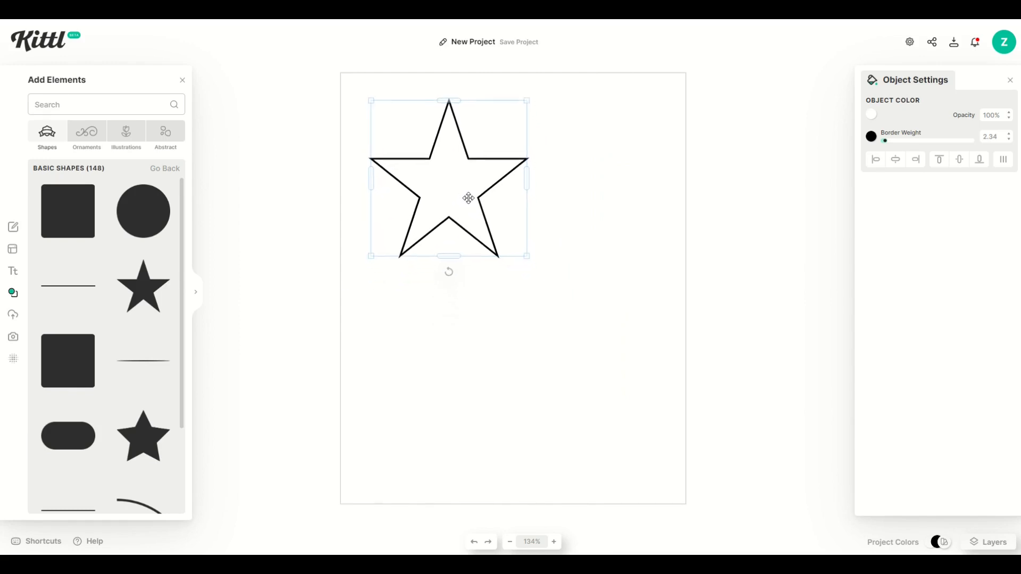
{"action": "left_click", "coordinate": [546, 232]}
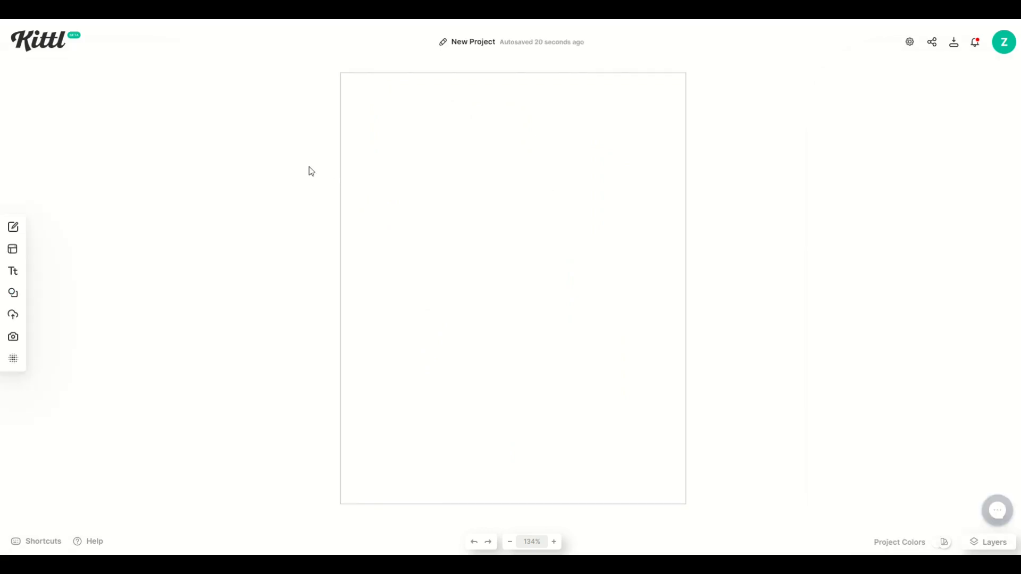
- Browse the ornament categories and open the full Bold Flourishes collection
{"action": "left_click", "coordinate": [18, 296]}
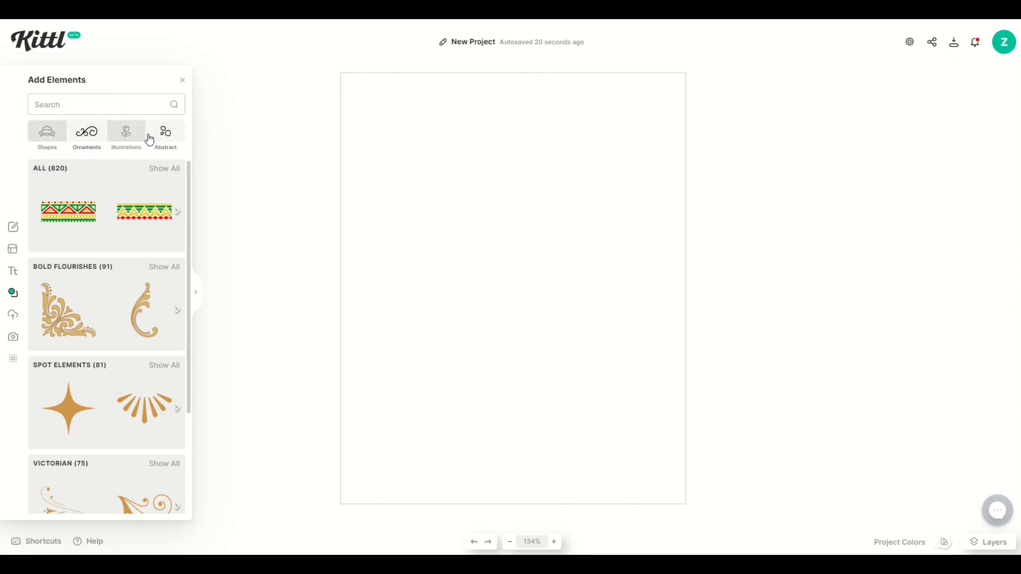
{"action": "scroll", "coordinate": [59, 255], "scroll_direction": "down", "scroll_amount": 4}
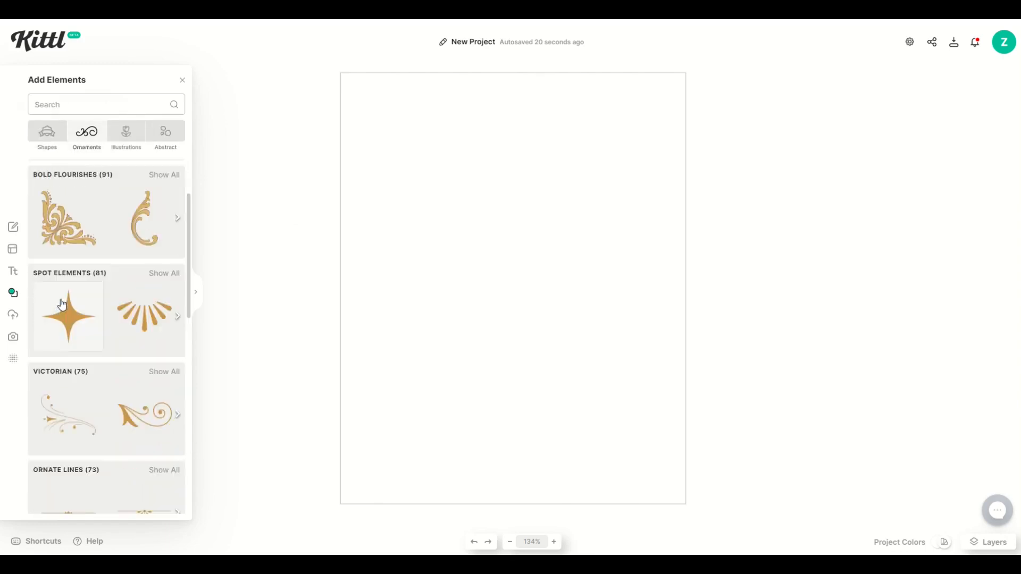
{"action": "scroll", "coordinate": [63, 435], "scroll_direction": "down", "scroll_amount": 6}
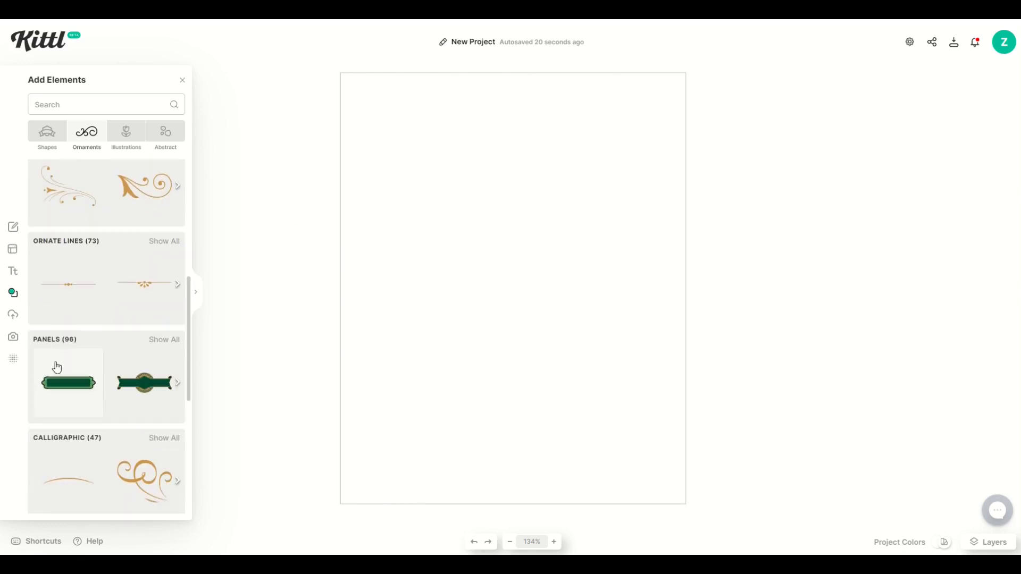
{"action": "scroll", "coordinate": [51, 311], "scroll_direction": "up", "scroll_amount": 7}
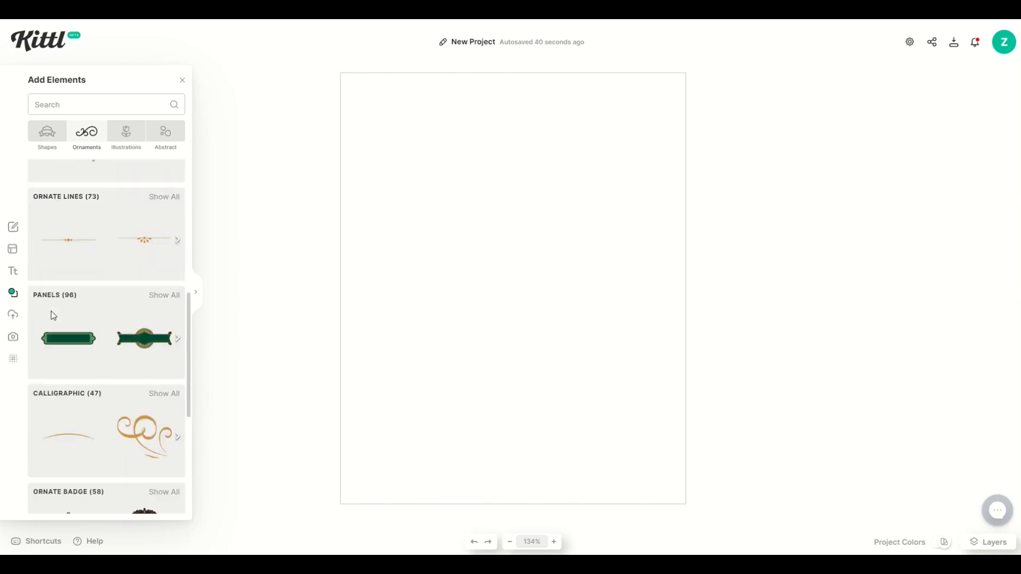
{"action": "scroll", "coordinate": [45, 275], "scroll_direction": "up", "scroll_amount": 2}
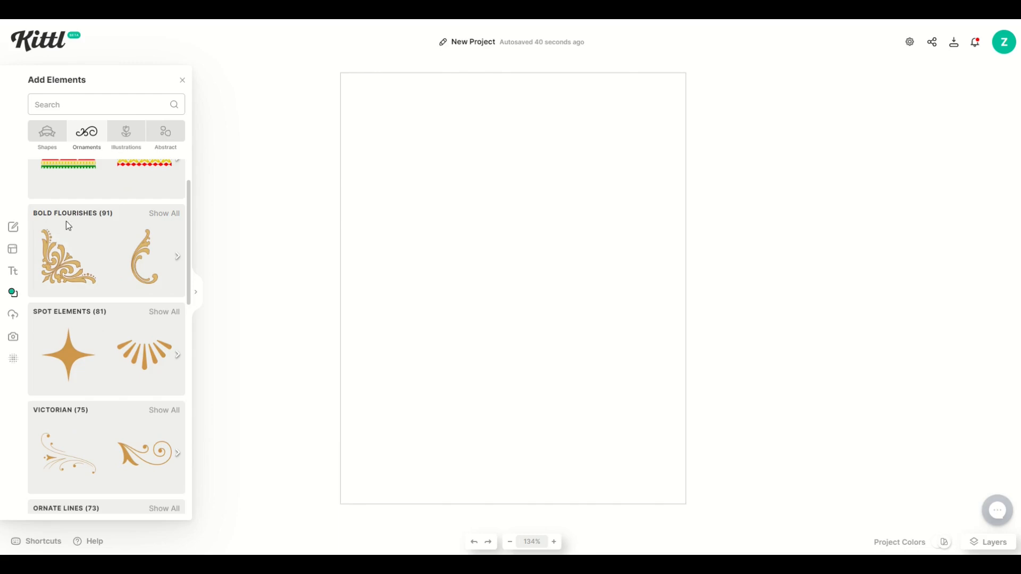
{"action": "left_click", "coordinate": [158, 217]}
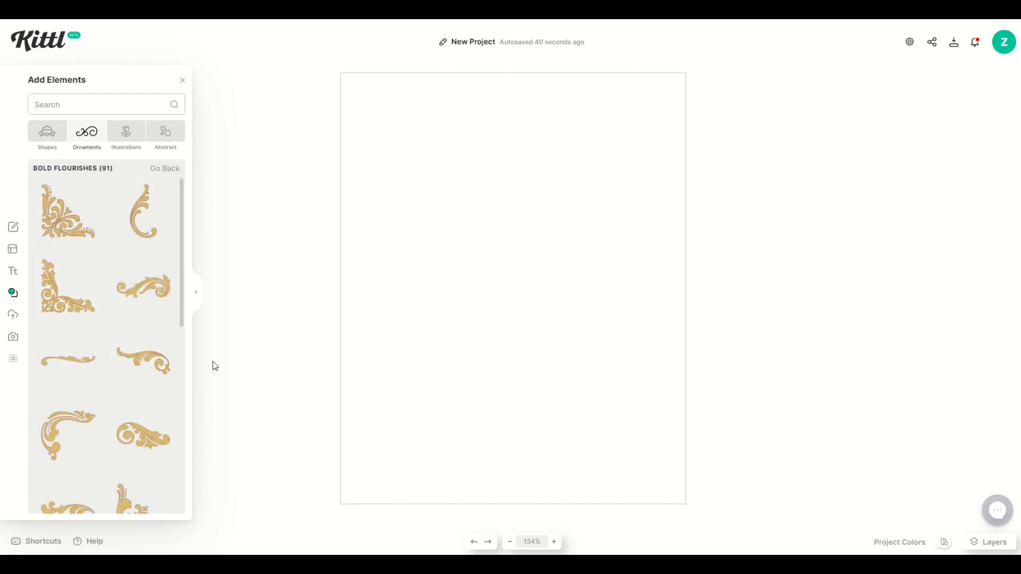
- Add the gold corner flourish with dotted tips, enlarge it, and place it in the artboard's lower-left corner
{"action": "scroll", "coordinate": [241, 367], "scroll_direction": "down", "scroll_amount": 2}
{"action": "scroll", "coordinate": [139, 359], "scroll_direction": "down", "scroll_amount": 2}
{"action": "scroll", "coordinate": [134, 356], "scroll_direction": "down", "scroll_amount": 2}
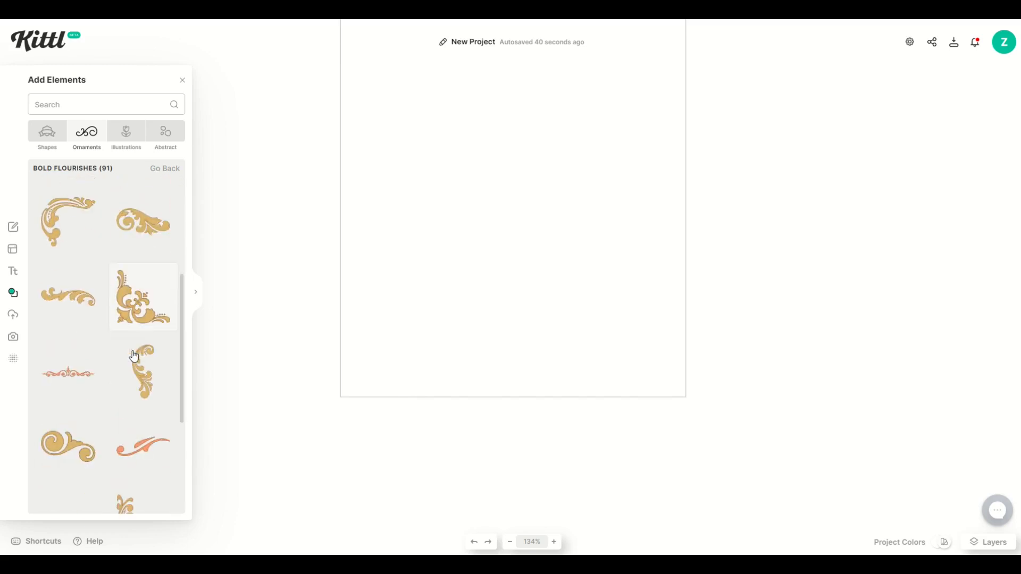
{"action": "left_click", "coordinate": [137, 365]}
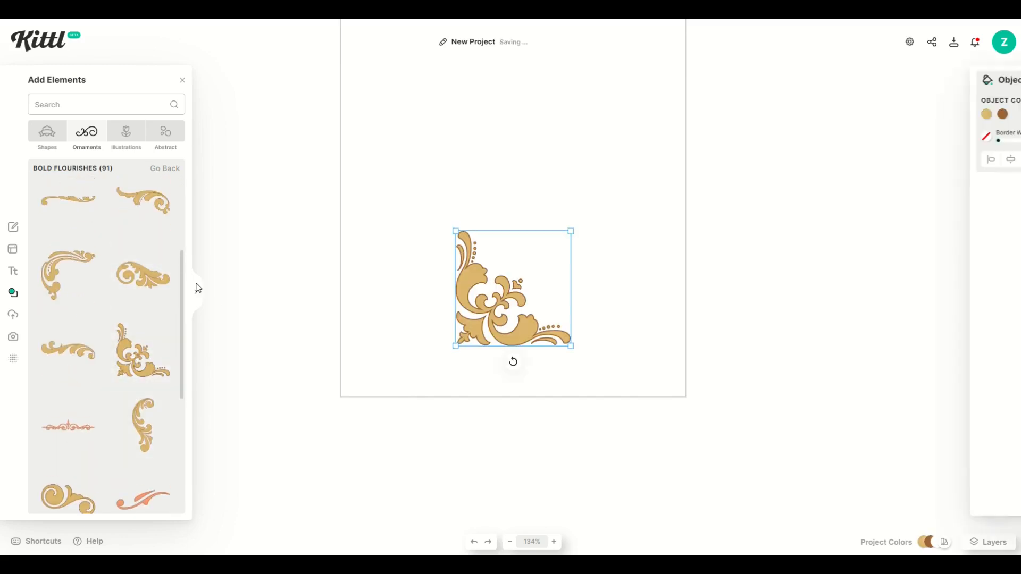
{"action": "scroll", "coordinate": [528, 296], "scroll_direction": "up", "scroll_amount": 2}
{"action": "left_click_drag", "start_coordinate": [491, 397], "coordinate": [377, 430]}
{"action": "left_click_drag", "start_coordinate": [470, 380], "coordinate": [516, 334]}
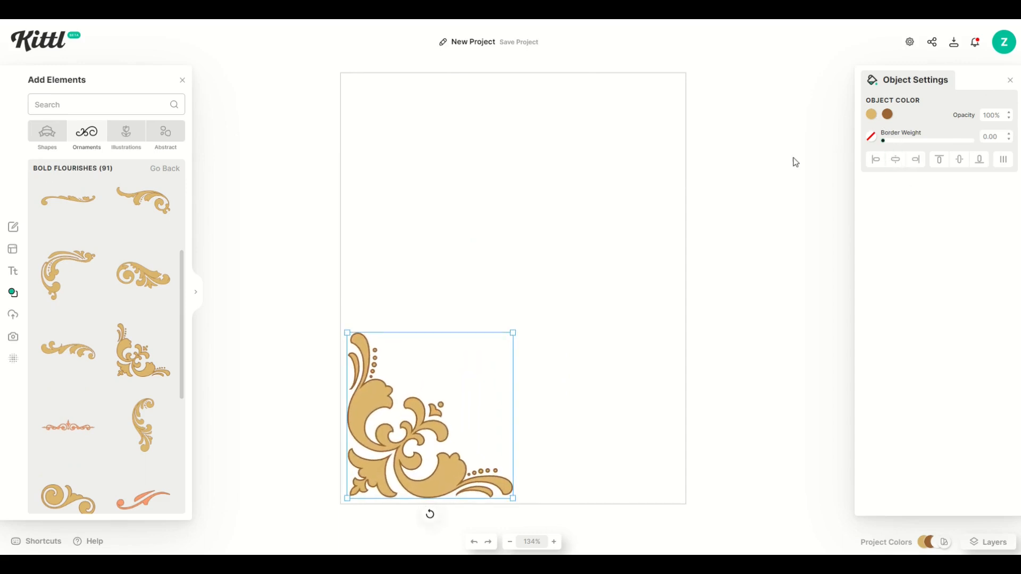
- Recolor the corner flourish's gold fill to white (ffffff) and its brown outline to black (000000)
{"action": "left_click", "coordinate": [872, 115]}
{"action": "left_click_drag", "start_coordinate": [766, 151], "coordinate": [669, 123]}
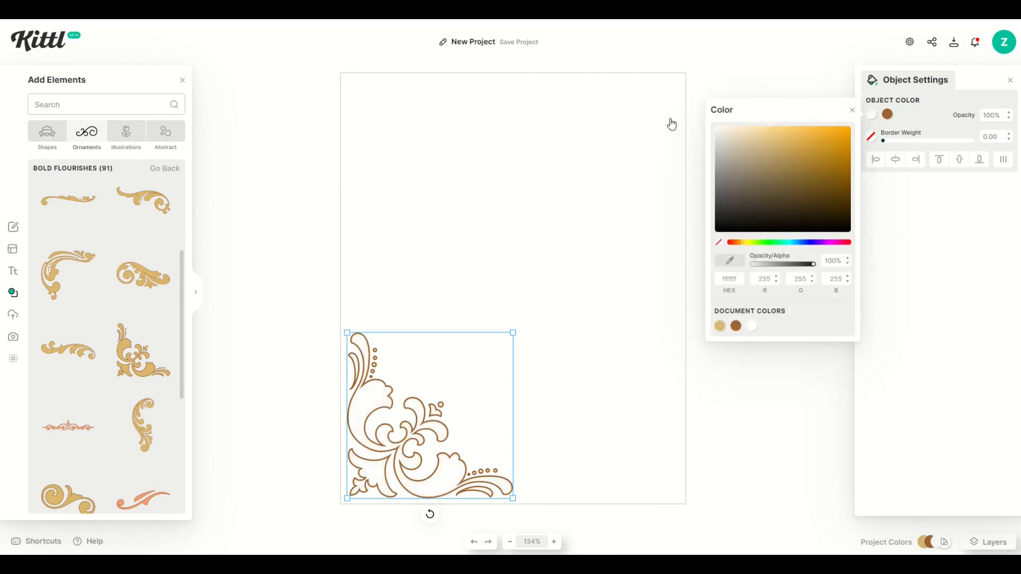
{"action": "left_click", "coordinate": [887, 114]}
{"action": "left_click_drag", "start_coordinate": [801, 183], "coordinate": [681, 260]}
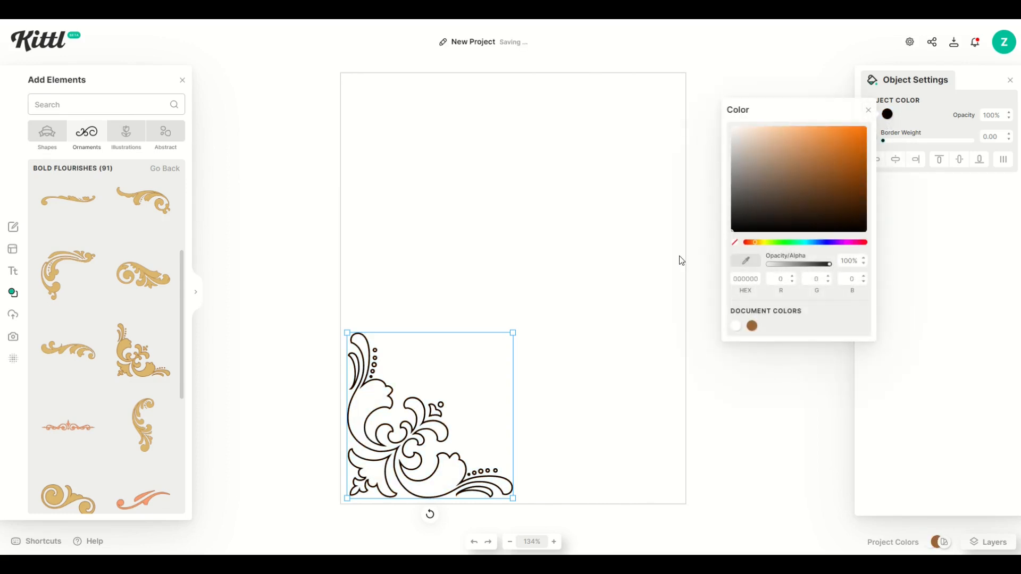
{"action": "left_click", "coordinate": [681, 261]}
- Duplicate the corner flourish, rotate the copy 180°, and place it in the artboard's upper-right corner
{"action": "left_click", "coordinate": [380, 405]}
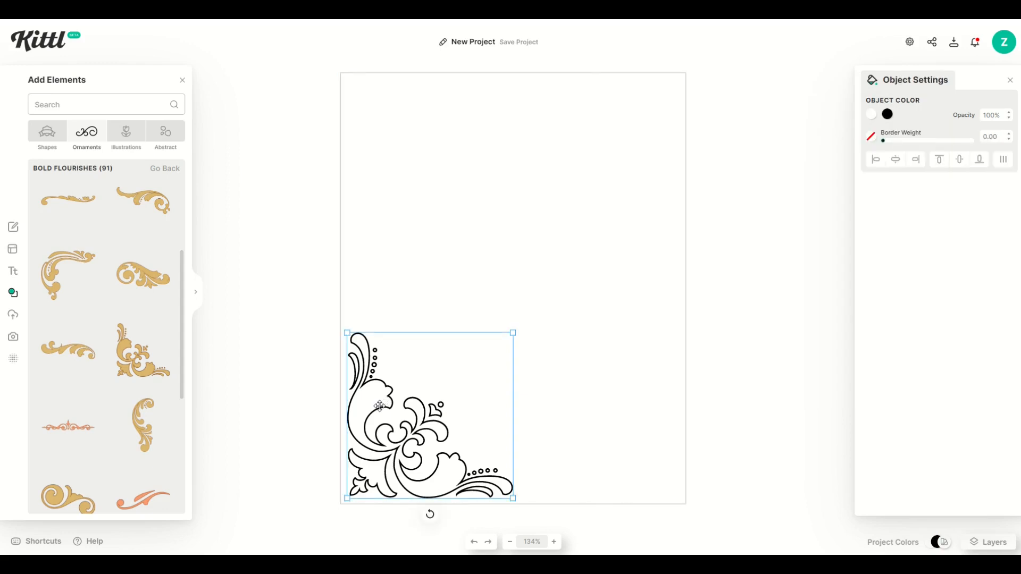
{"action": "key", "text": "ctrl+v"}
{"action": "left_click_drag", "start_coordinate": [380, 403], "coordinate": [463, 284]}
{"action": "left_click_drag", "start_coordinate": [513, 395], "coordinate": [515, 181]}
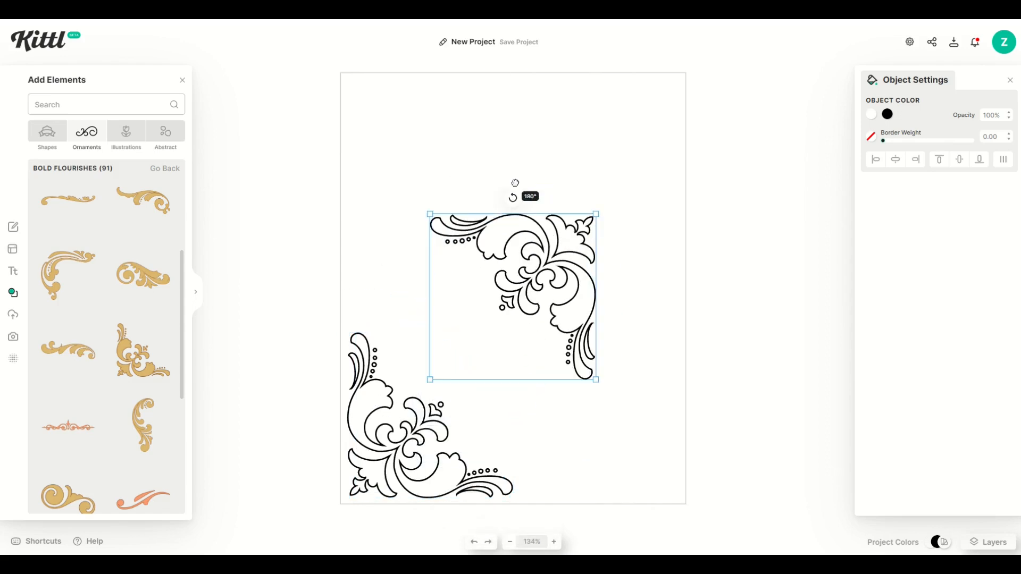
{"action": "left_click_drag", "start_coordinate": [525, 223], "coordinate": [610, 89]}
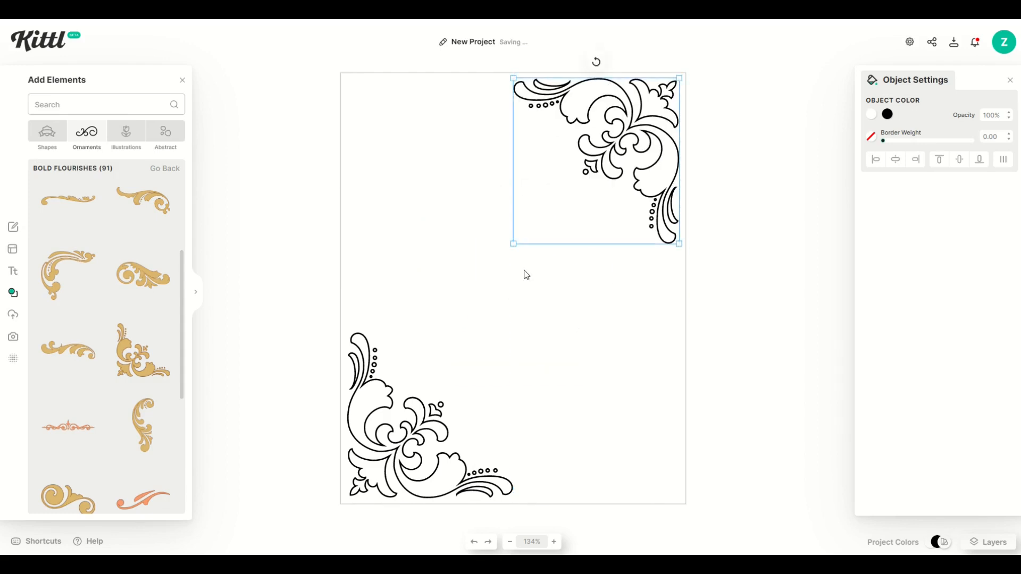
- Search the elements for "superhero", add the leaping green-and-orange masked hero, and enlarge it near the artboard's center
{"action": "left_click", "coordinate": [529, 321]}
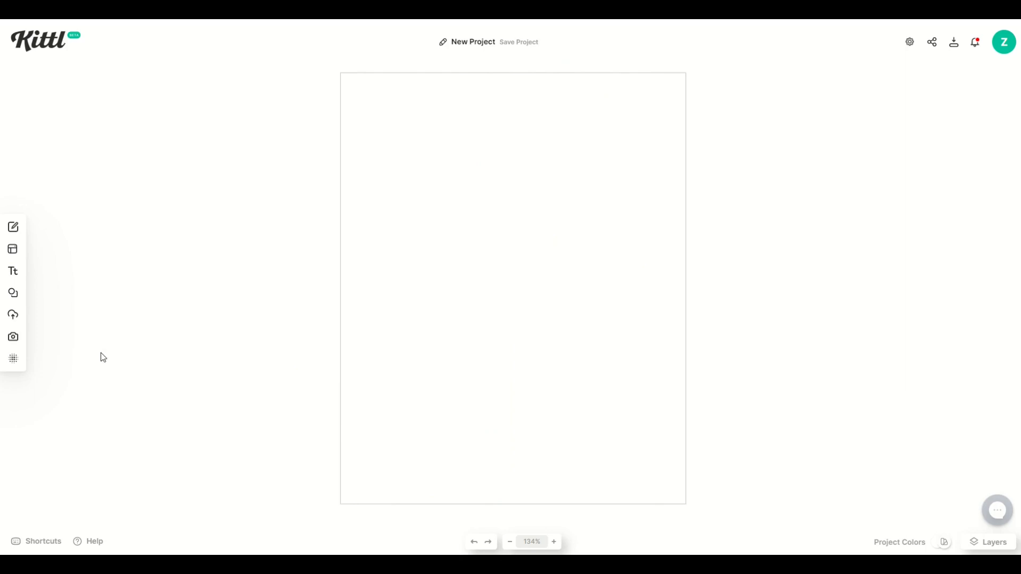
{"action": "left_click", "coordinate": [13, 293]}
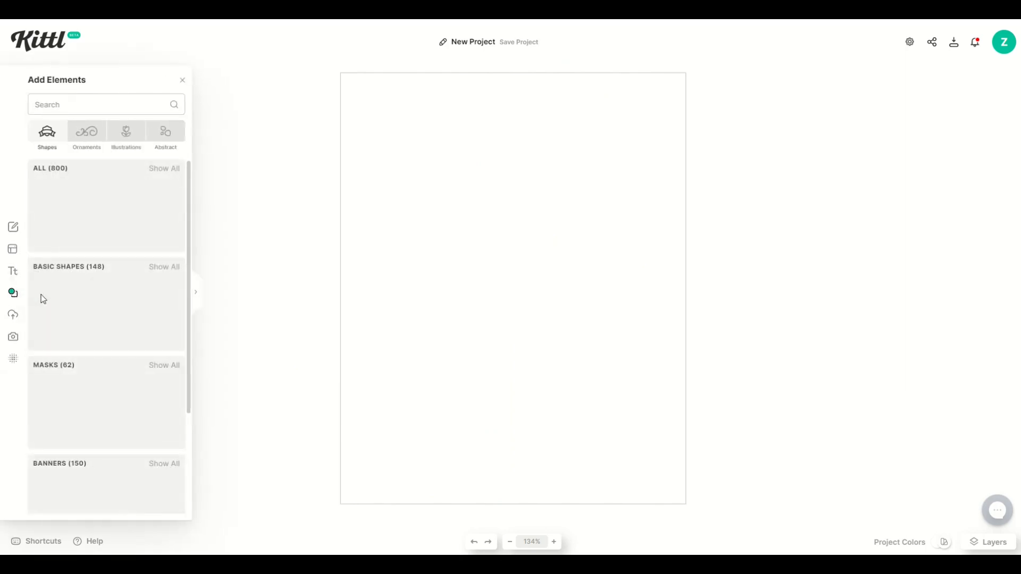
{"action": "left_click", "coordinate": [54, 103]}
{"action": "type", "text": "superhero"}
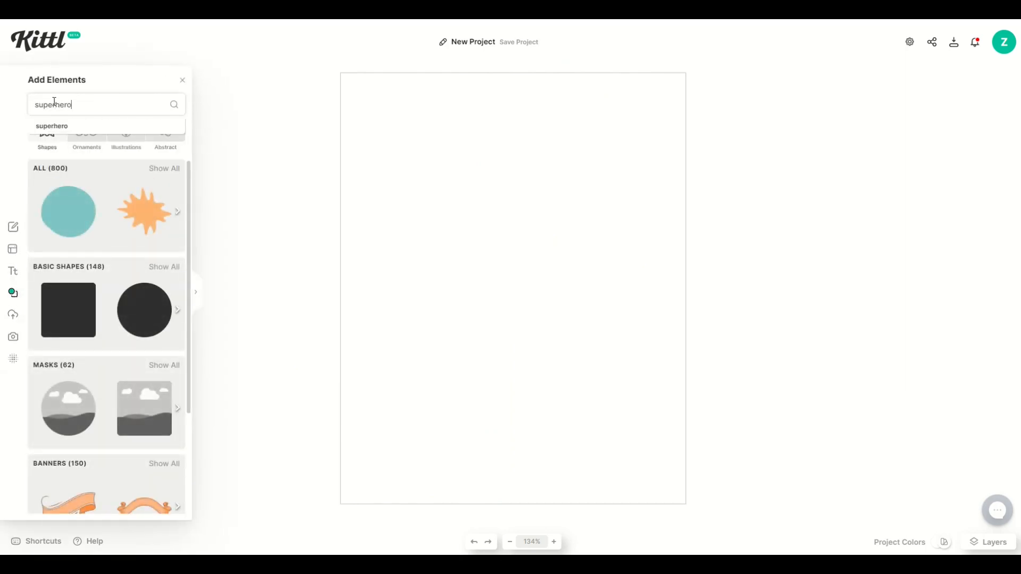
{"action": "key", "text": "Return"}
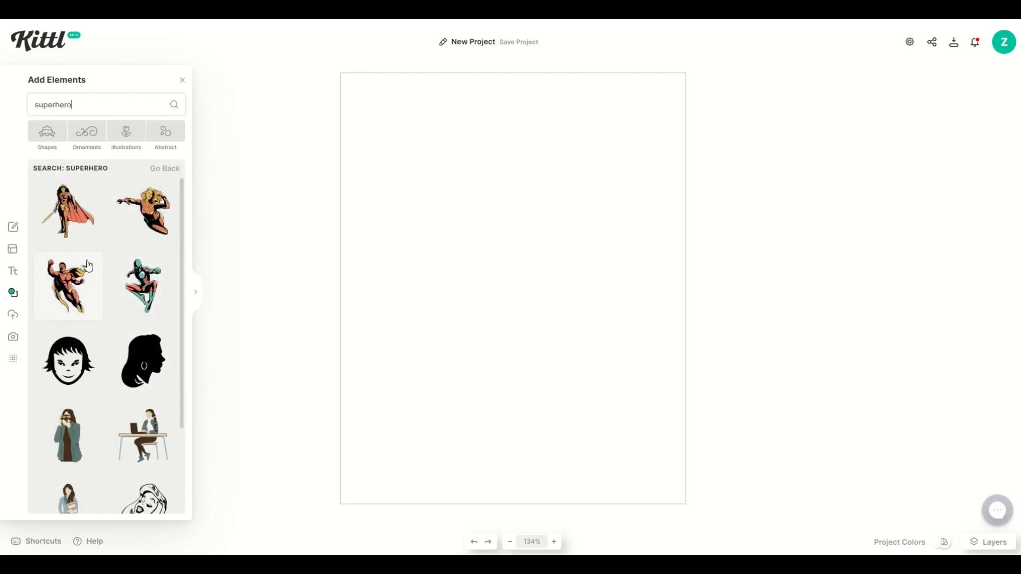
{"action": "left_click", "coordinate": [139, 288]}
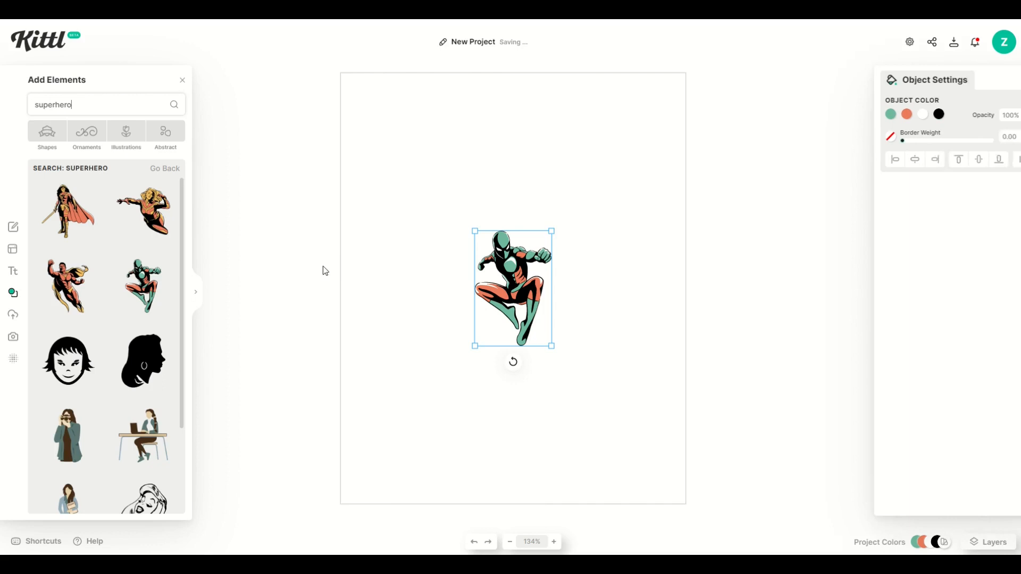
{"action": "left_click_drag", "start_coordinate": [477, 235], "coordinate": [394, 107]}
{"action": "left_click_drag", "start_coordinate": [509, 241], "coordinate": [516, 309]}
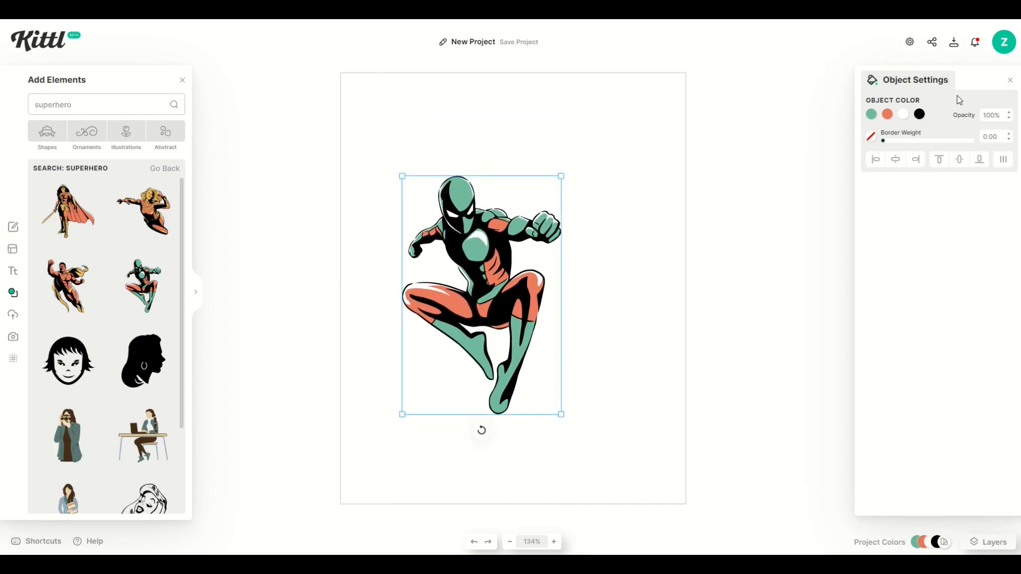
- Recolor the superhero's green and orange areas to white and move the figure up slightly on the artboard
{"action": "left_click", "coordinate": [872, 116]}
{"action": "left_click_drag", "start_coordinate": [833, 190], "coordinate": [713, 124]}
{"action": "left_click", "coordinate": [886, 115]}
{"action": "left_click_drag", "start_coordinate": [827, 183], "coordinate": [695, 112]}
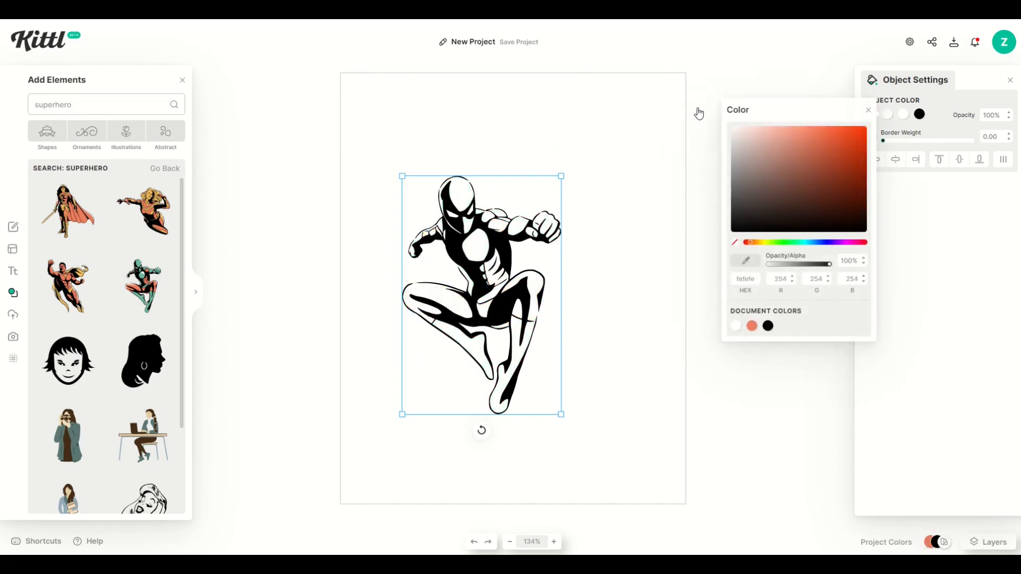
{"action": "left_click", "coordinate": [895, 120]}
{"action": "left_click", "coordinate": [903, 114]}
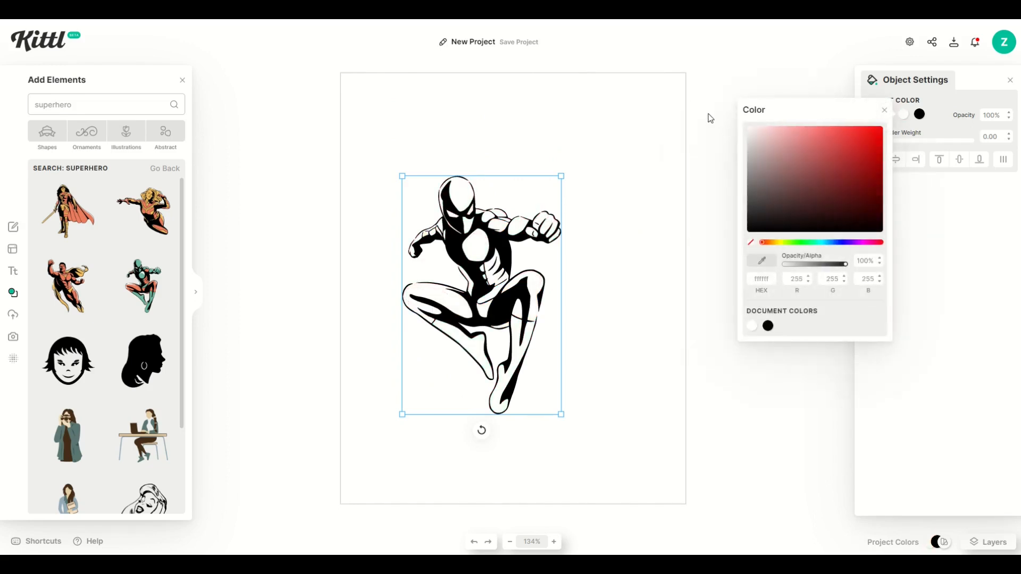
{"action": "left_click", "coordinate": [596, 232]}
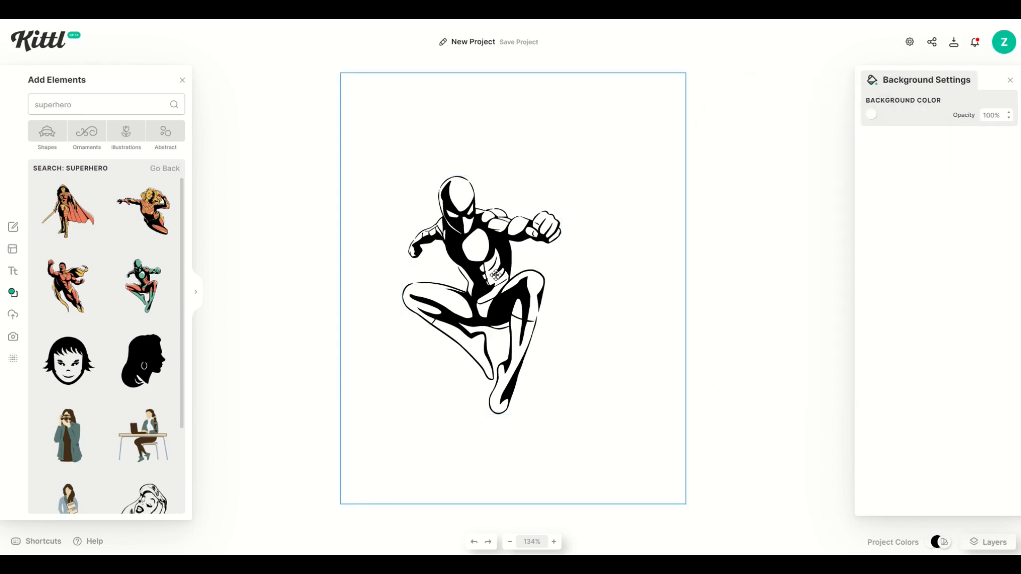
{"action": "left_click_drag", "start_coordinate": [496, 275], "coordinate": [502, 243]}
- Search for "skyline", add the Statue of Liberty skyline enlarged across the artboard's bottom edge, and shift the superhero down and left
{"action": "left_click_drag", "start_coordinate": [77, 104], "coordinate": [14, 102]}
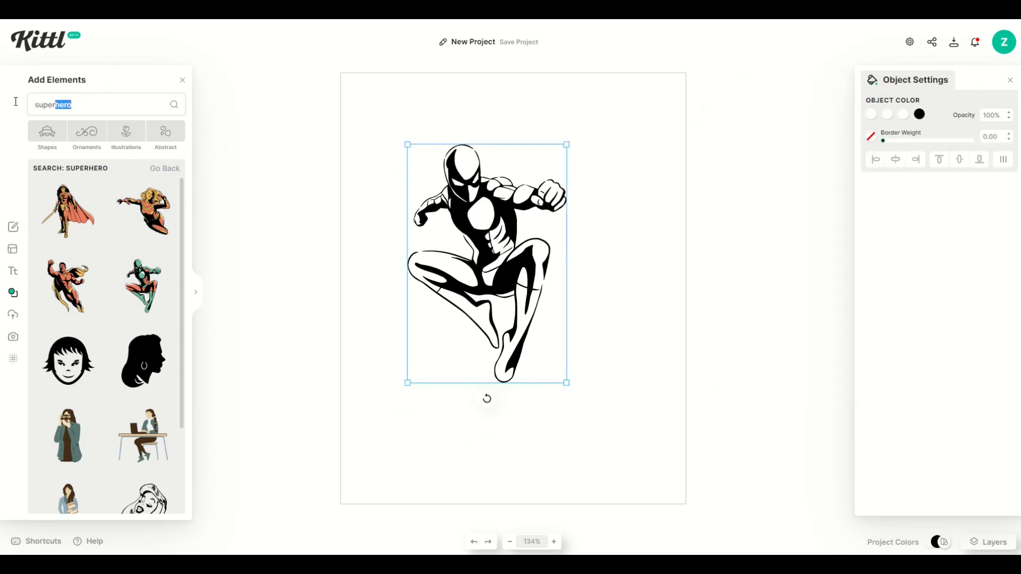
{"action": "type", "text": "skylin"}
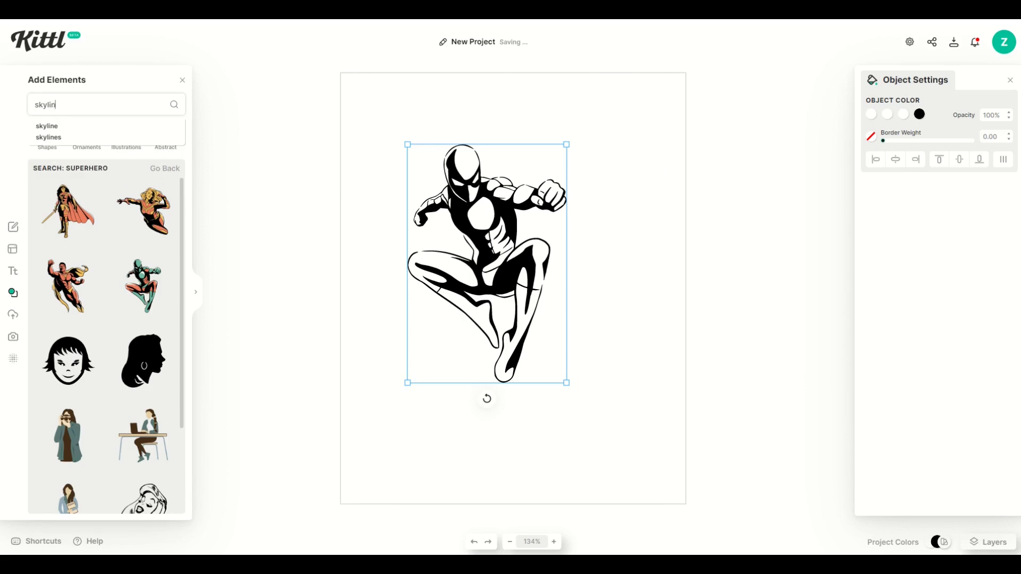
{"action": "type", "text": "e"}
{"action": "key", "text": "Return"}
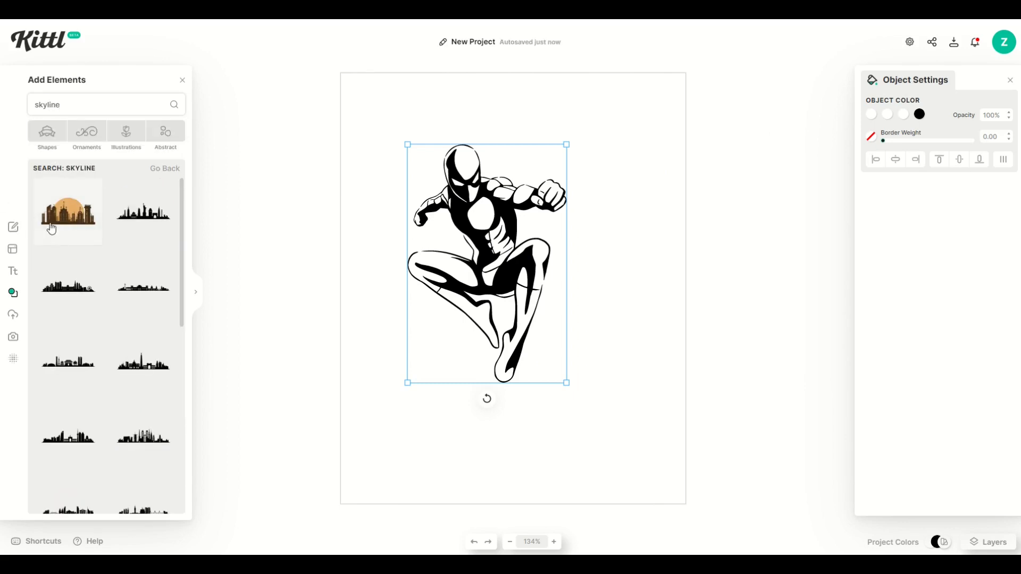
{"action": "left_click", "coordinate": [127, 219]}
{"action": "left_click_drag", "start_coordinate": [503, 288], "coordinate": [388, 486]}
{"action": "left_click_drag", "start_coordinate": [456, 469], "coordinate": [729, 385]}
{"action": "left_click_drag", "start_coordinate": [577, 457], "coordinate": [548, 431]}
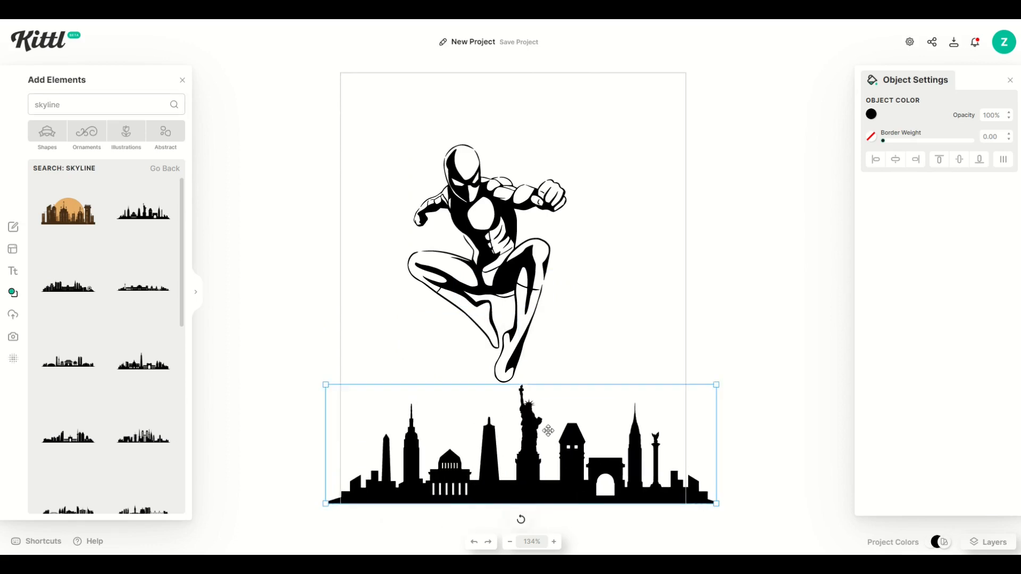
{"action": "left_click_drag", "start_coordinate": [479, 286], "coordinate": [440, 332]}
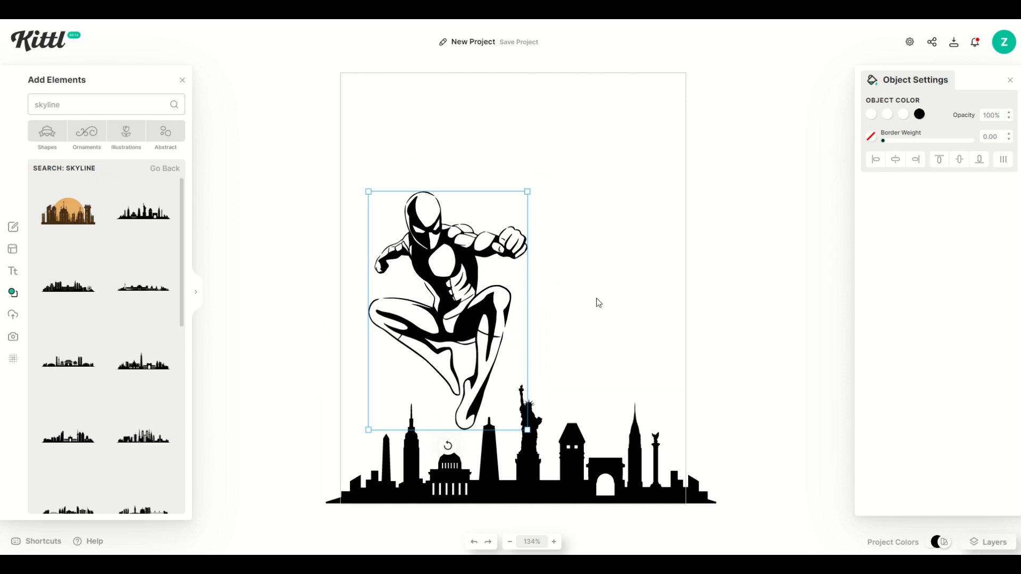
- Try giving the skyline a white fill and a black border with a weight of 6.00
{"action": "left_click", "coordinate": [573, 365]}
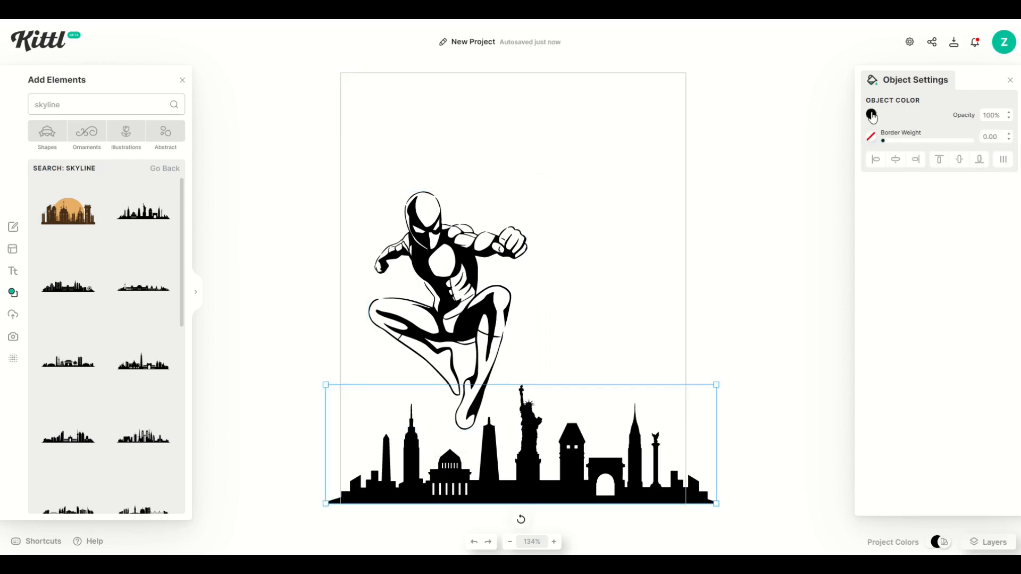
{"action": "left_click", "coordinate": [873, 115]}
{"action": "left_click_drag", "start_coordinate": [792, 196], "coordinate": [646, 109]}
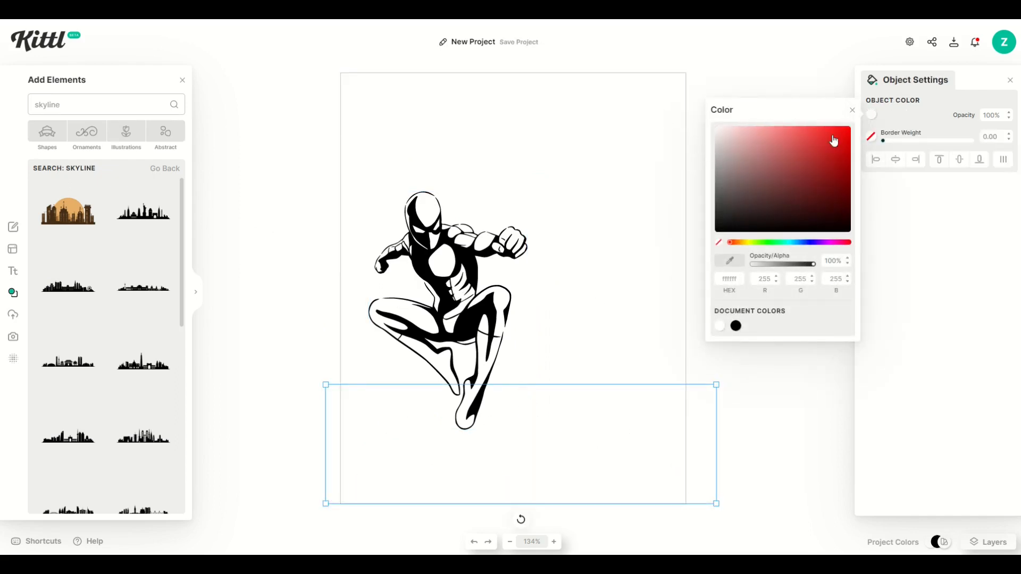
{"action": "left_click_drag", "start_coordinate": [881, 142], "coordinate": [884, 142]}
{"action": "left_click", "coordinate": [871, 138]}
{"action": "left_click_drag", "start_coordinate": [793, 178], "coordinate": [651, 282]}
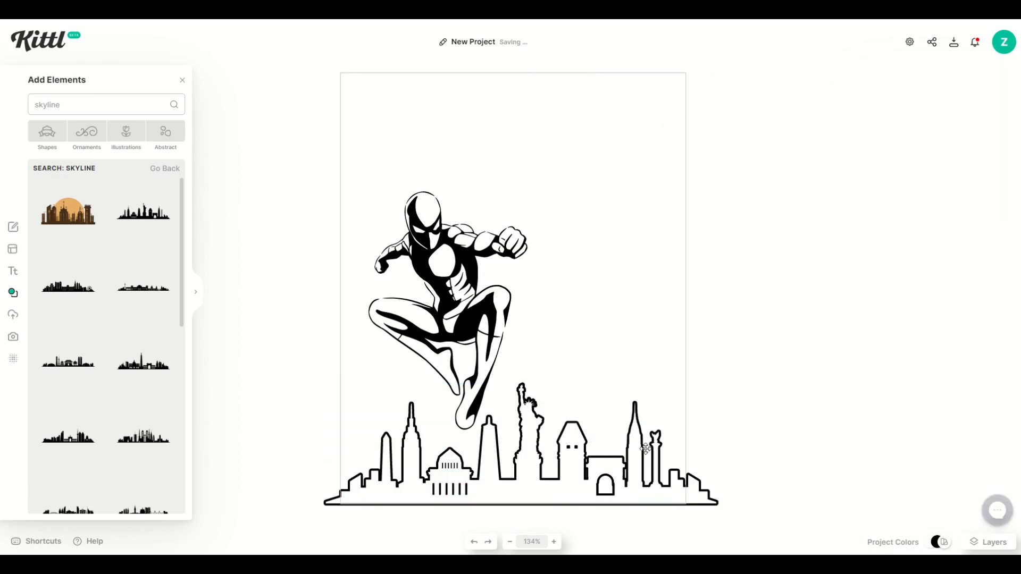
- Set the skyline's fill back to black (000000) and reduce its border weight to zero
{"action": "left_click", "coordinate": [710, 387]}
{"action": "left_click", "coordinate": [871, 114]}
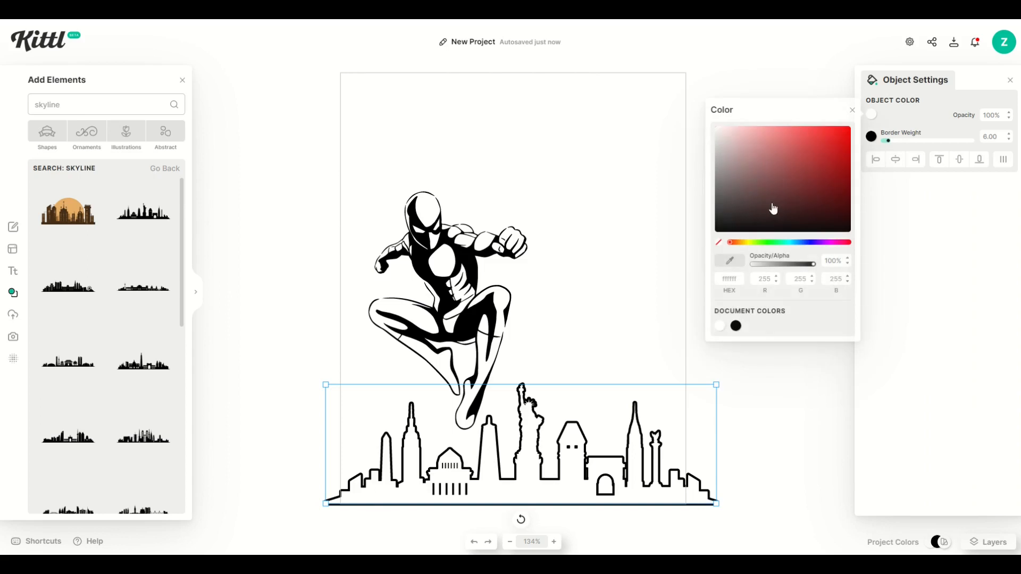
{"action": "left_click_drag", "start_coordinate": [770, 210], "coordinate": [668, 255]}
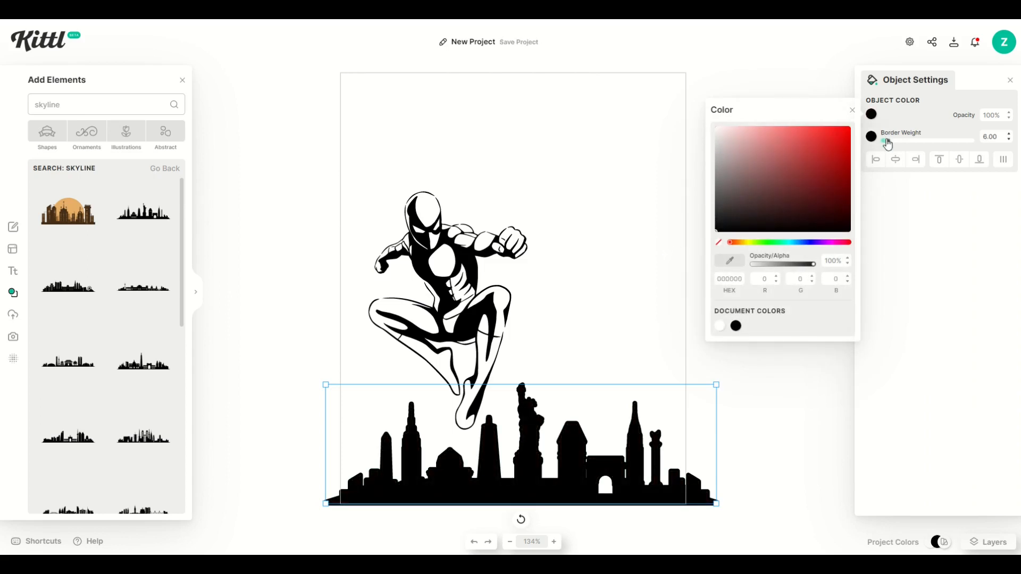
{"action": "left_click_drag", "start_coordinate": [887, 143], "coordinate": [872, 143]}
{"action": "left_click", "coordinate": [805, 202]}
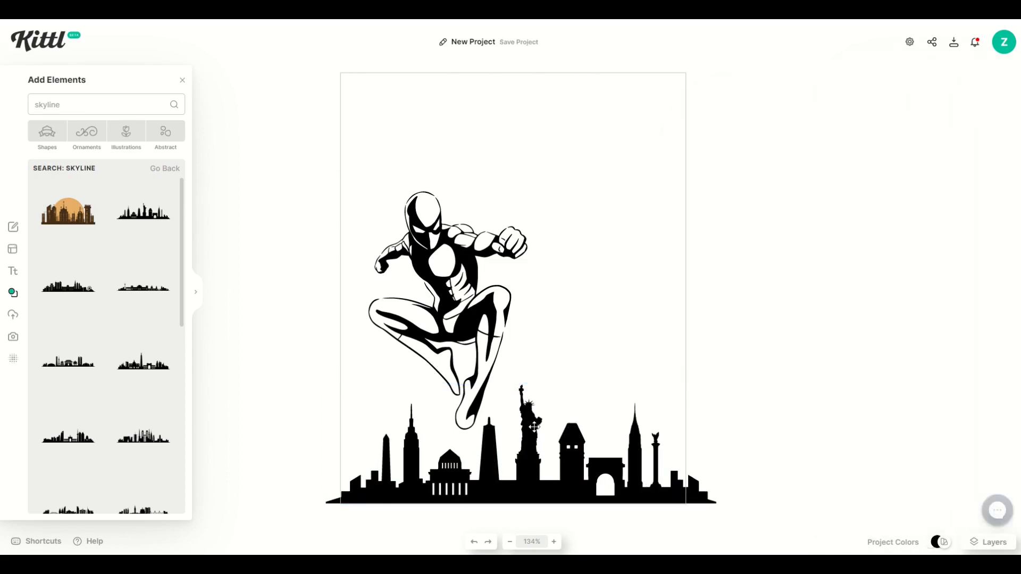
- Search for "moon", add the yellow crescent with the orange rim, and place it in the artboard's upper-right area
{"action": "left_click", "coordinate": [139, 100]}
{"action": "key", "text": "ctrl+a"}
{"action": "type", "text": "moon"}
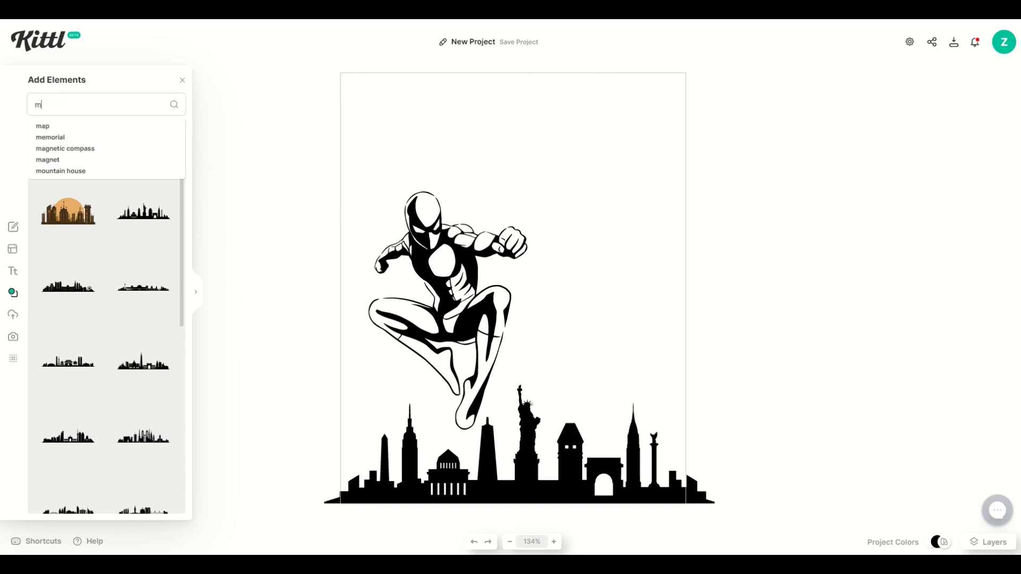
{"action": "key", "text": "Return"}
{"action": "scroll", "coordinate": [69, 366], "scroll_direction": "down", "scroll_amount": 3}
{"action": "scroll", "coordinate": [69, 366], "scroll_direction": "down", "scroll_amount": 5}
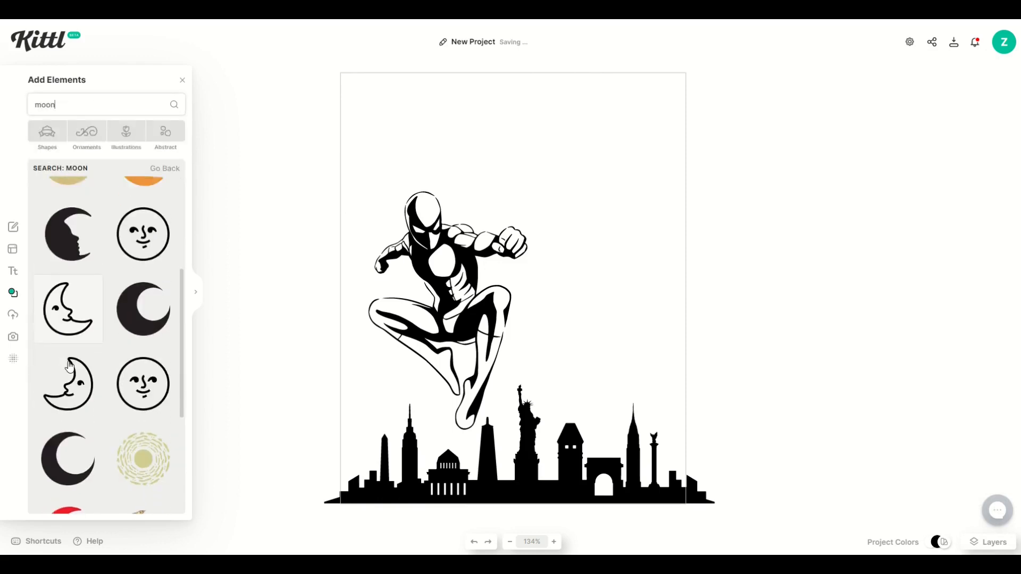
{"action": "left_click", "coordinate": [146, 391]}
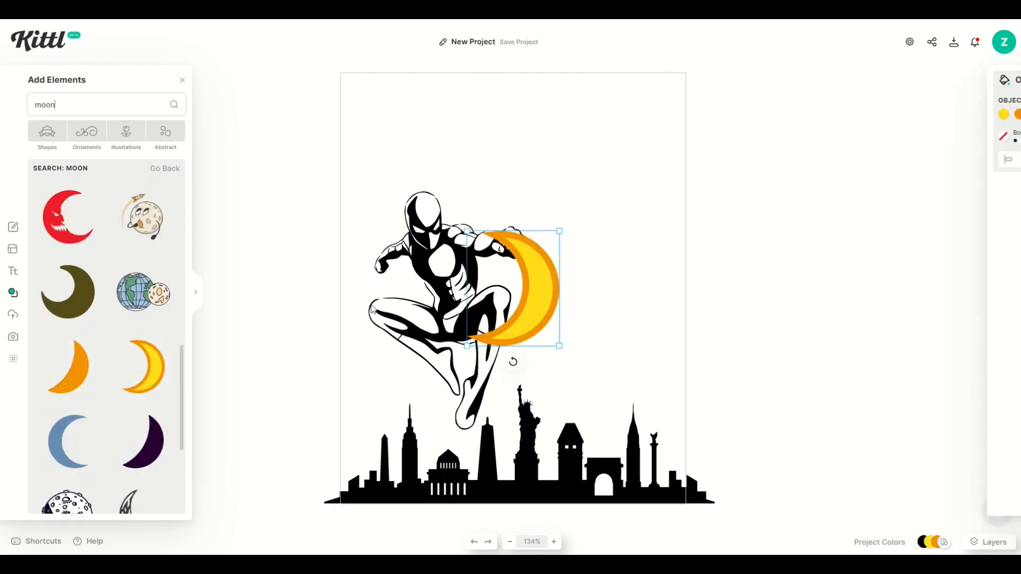
{"action": "left_click_drag", "start_coordinate": [548, 282], "coordinate": [633, 160]}
- Recolor the crescent moon's yellow fill to white and its orange rim to black
{"action": "left_click", "coordinate": [871, 115]}
{"action": "left_click_drag", "start_coordinate": [786, 182], "coordinate": [650, 119]}
{"action": "left_click", "coordinate": [887, 115]}
{"action": "left_click_drag", "start_coordinate": [782, 186], "coordinate": [575, 216]}
- Move the superhero up above the skyline and enlarge it
{"action": "left_click_drag", "start_coordinate": [458, 260], "coordinate": [449, 169]}
{"action": "left_click_drag", "start_coordinate": [522, 337], "coordinate": [572, 393]}
{"action": "left_click", "coordinate": [321, 274]}
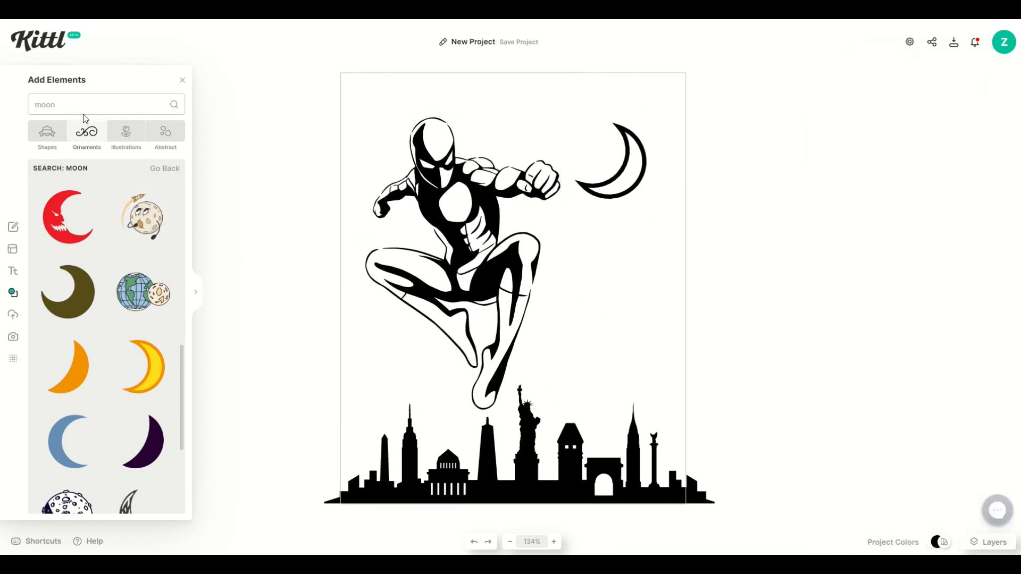
- Search for "abstract", add the pink spiky starburst, and place it beside the superhero's raised knee
{"action": "double_click", "coordinate": [61, 101]}
{"action": "type", "text": "a"}
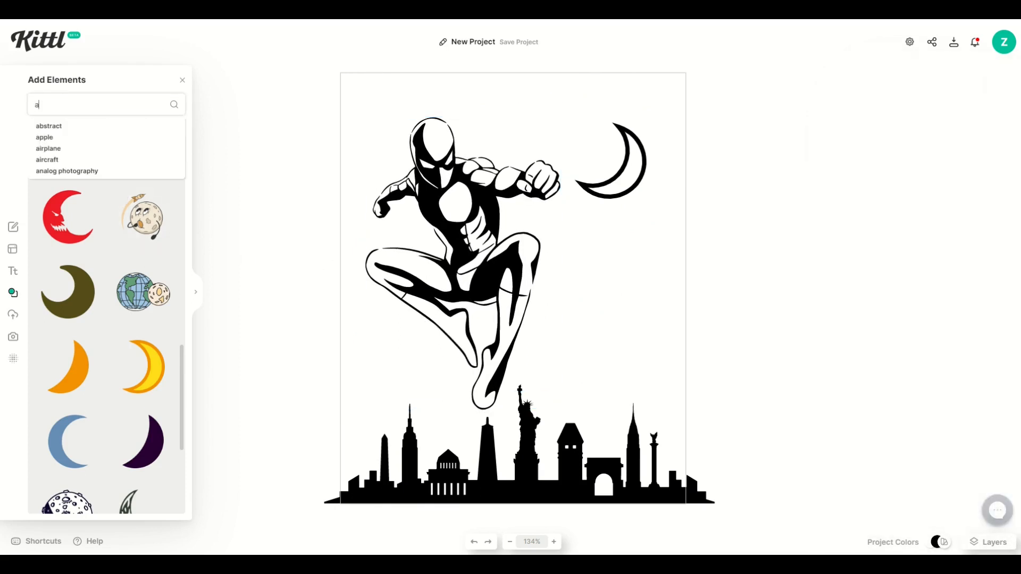
{"action": "type", "text": "bstract"}
{"action": "key", "text": "Return"}
{"action": "scroll", "coordinate": [124, 263], "scroll_direction": "down", "scroll_amount": 10}
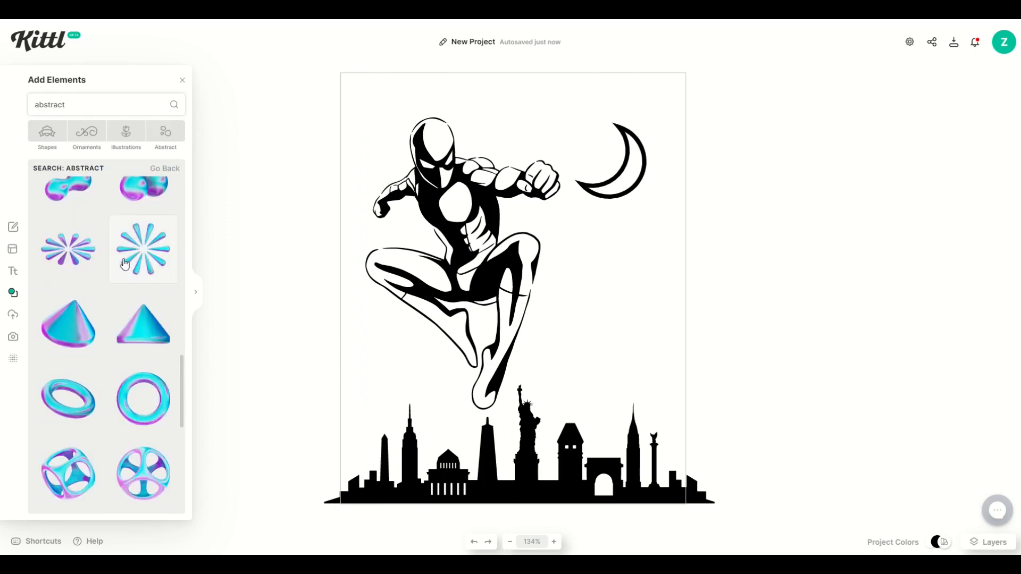
{"action": "scroll", "coordinate": [123, 263], "scroll_direction": "down", "scroll_amount": 8}
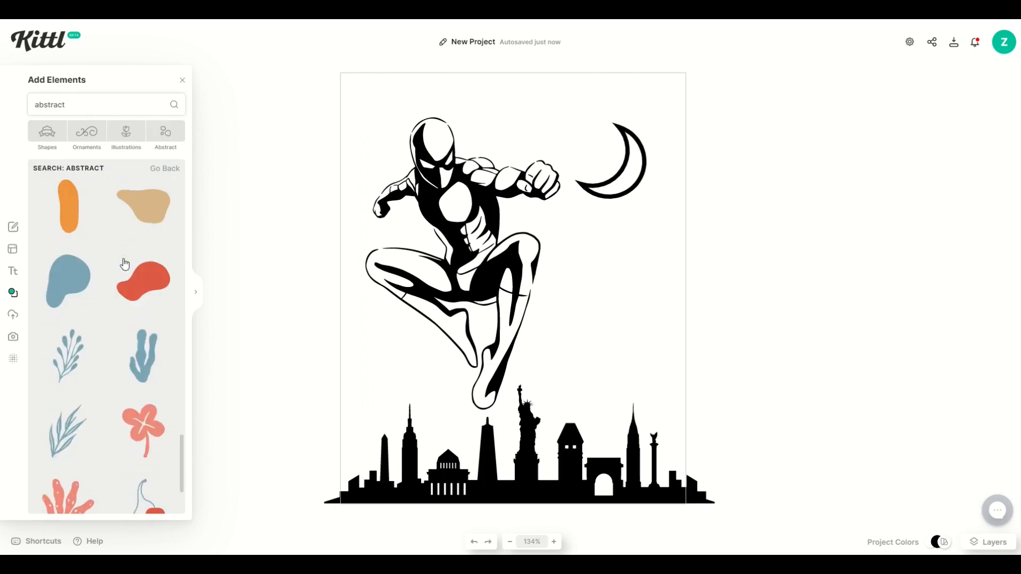
{"action": "scroll", "coordinate": [124, 263], "scroll_direction": "down", "scroll_amount": 10}
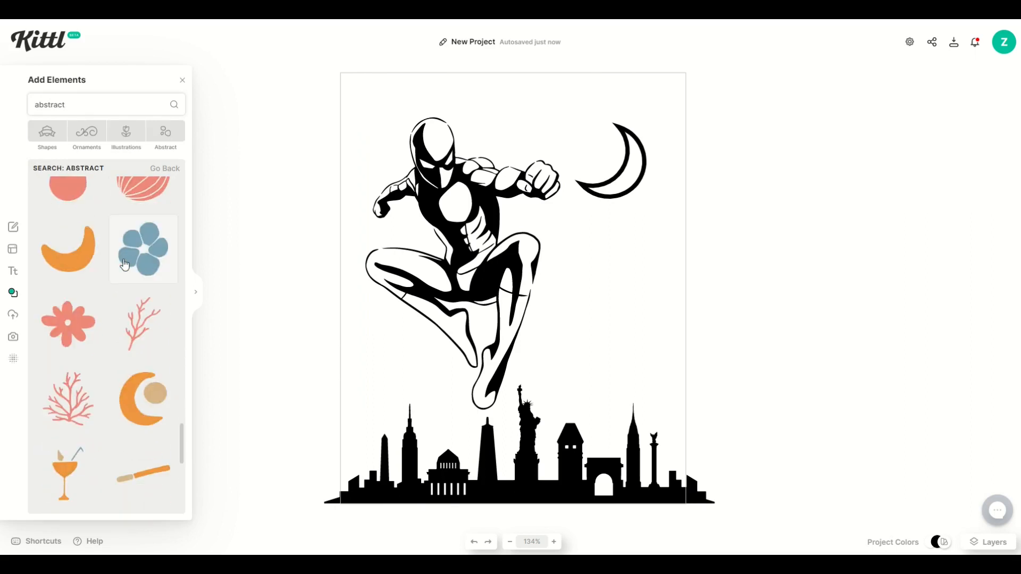
{"action": "scroll", "coordinate": [124, 263], "scroll_direction": "down", "scroll_amount": 5}
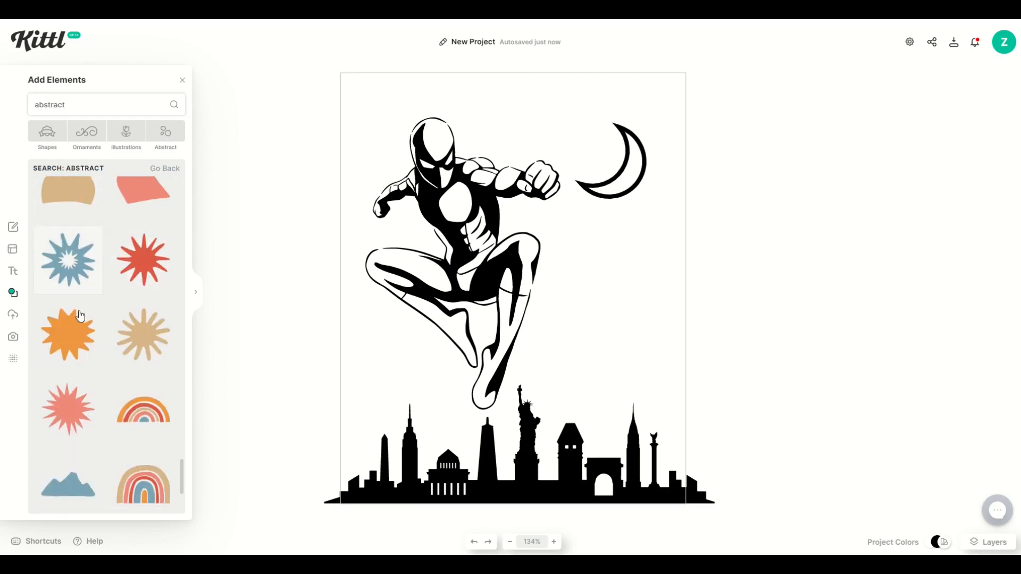
{"action": "left_click", "coordinate": [71, 421]}
{"action": "left_click_drag", "start_coordinate": [522, 287], "coordinate": [552, 264]}
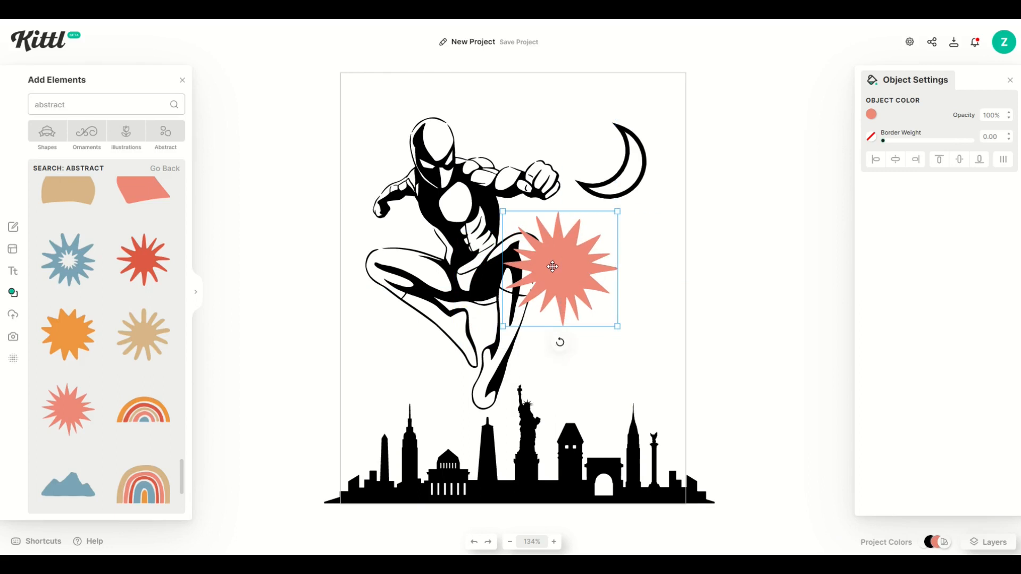
- Give the starburst a white fill and a black border of weight 5.90, and place it shrunk below the crescent moon
{"action": "left_click", "coordinate": [870, 119]}
{"action": "left_click_drag", "start_coordinate": [812, 197], "coordinate": [668, 112]}
{"action": "left_click_drag", "start_coordinate": [883, 142], "coordinate": [888, 142]}
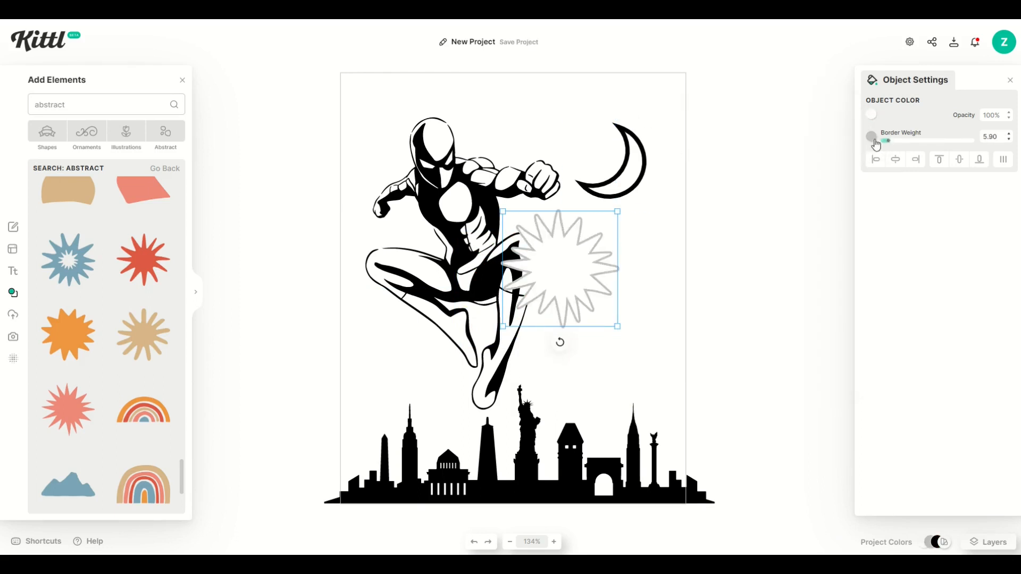
{"action": "left_click", "coordinate": [871, 136]}
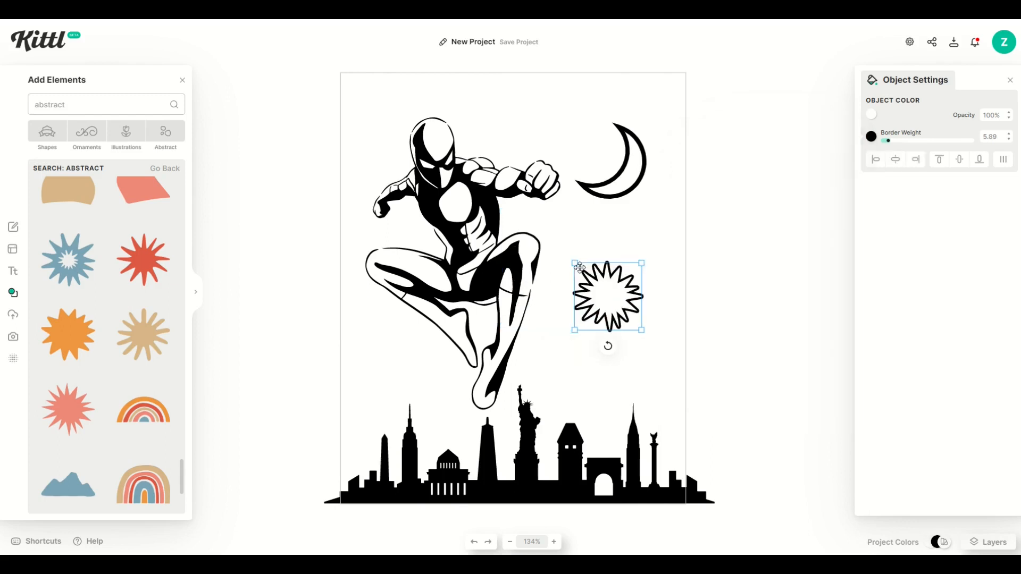
{"action": "left_click_drag", "start_coordinate": [574, 264], "coordinate": [581, 237]}
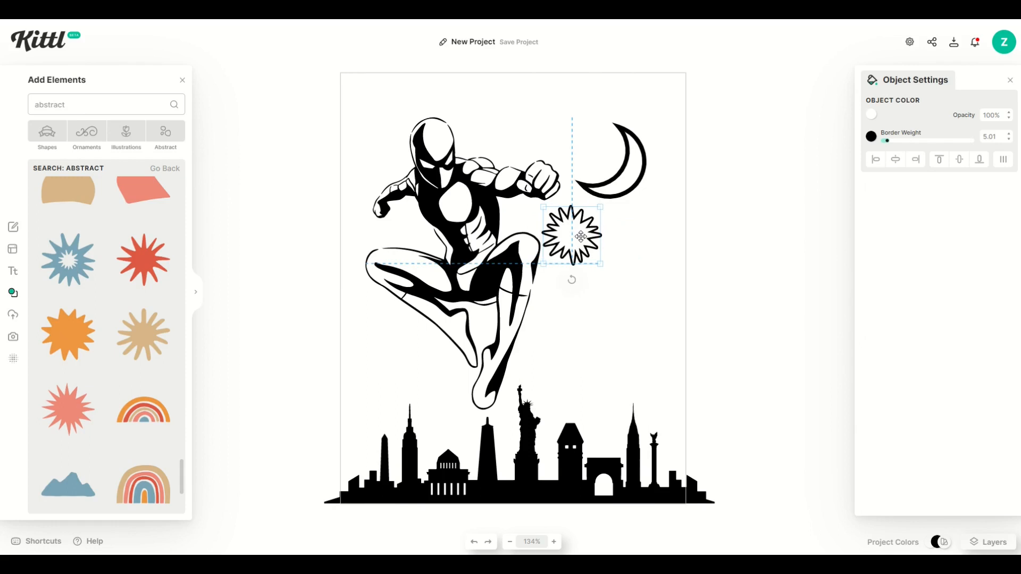
{"action": "left_click", "coordinate": [524, 326]}
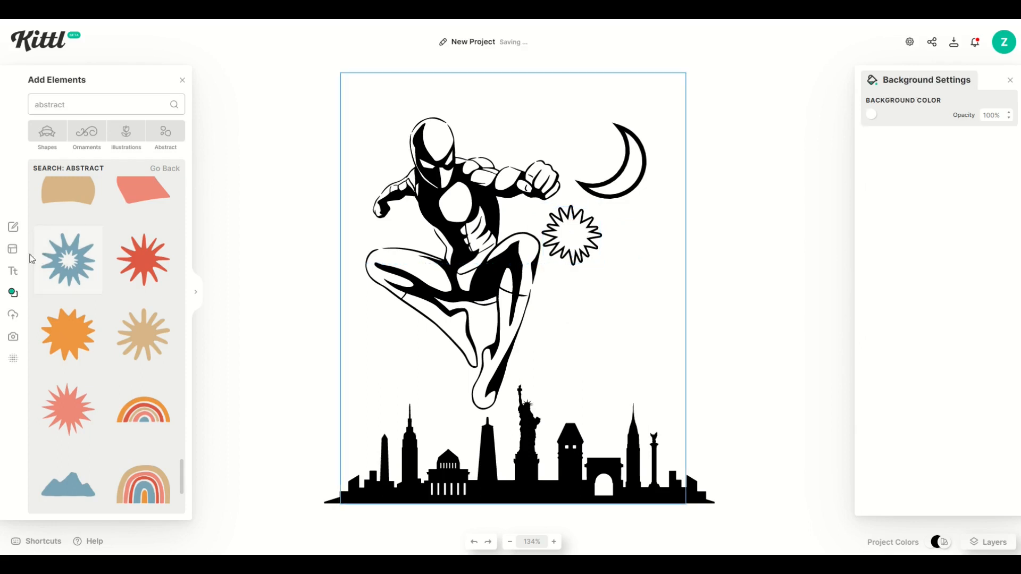
- Add a headline reading "POW", enlarge it to size 78, and place it beside the superhero's lower leg
{"action": "left_click", "coordinate": [14, 271]}
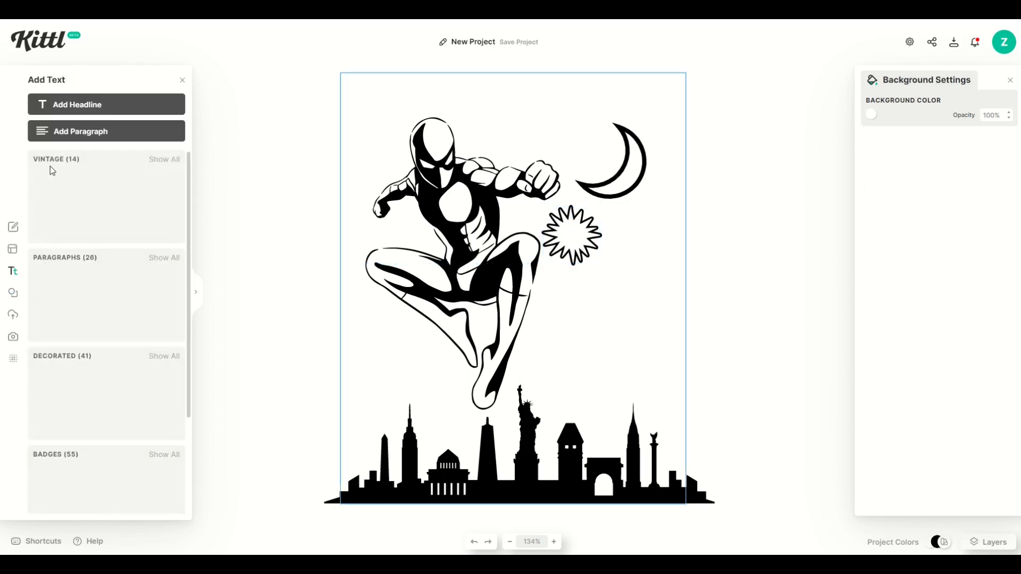
{"action": "left_click", "coordinate": [75, 113]}
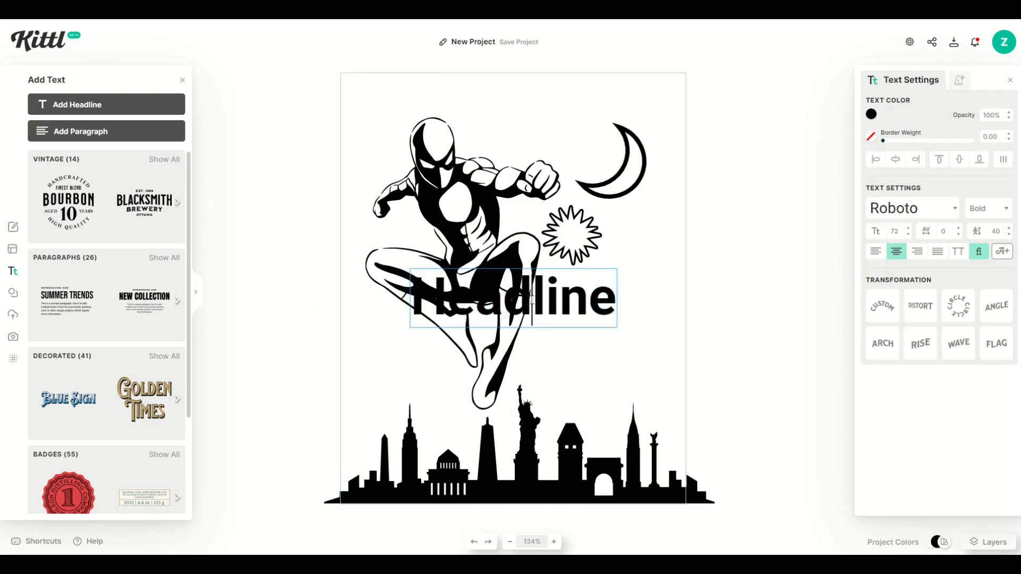
{"action": "double_click", "coordinate": [548, 291]}
{"action": "type", "text": "POW"}
{"action": "key", "text": "Escape"}
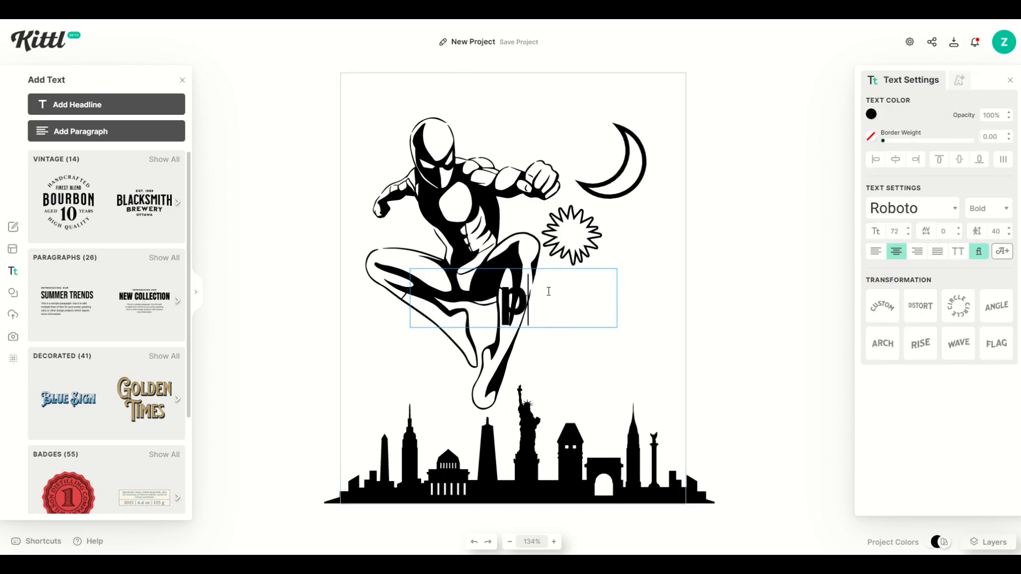
{"action": "left_click_drag", "start_coordinate": [615, 289], "coordinate": [645, 330]}
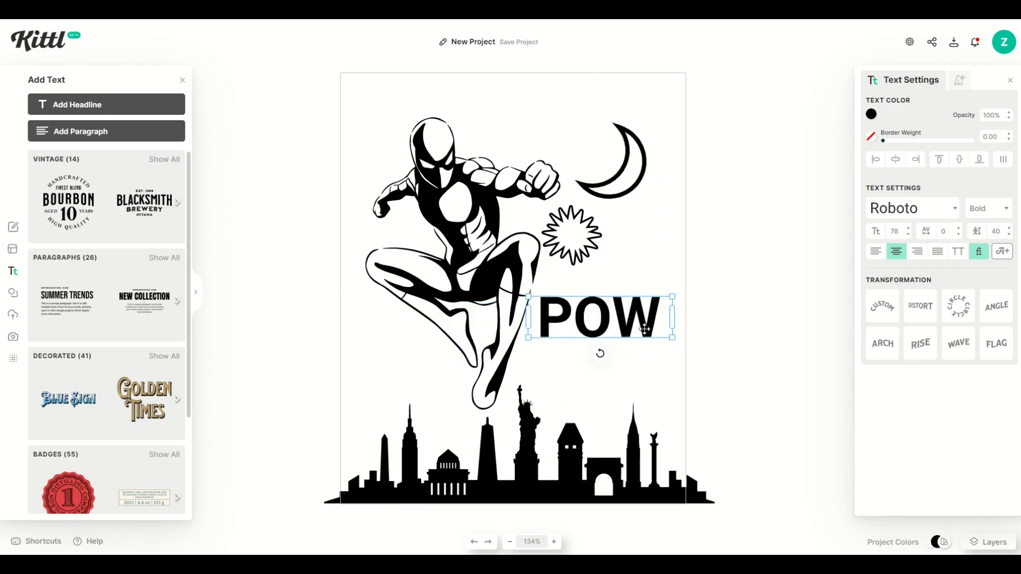
- Set the POW text in the Broken Wings font, move it up slightly, and tilt it upward to the right
{"action": "left_click", "coordinate": [952, 210]}
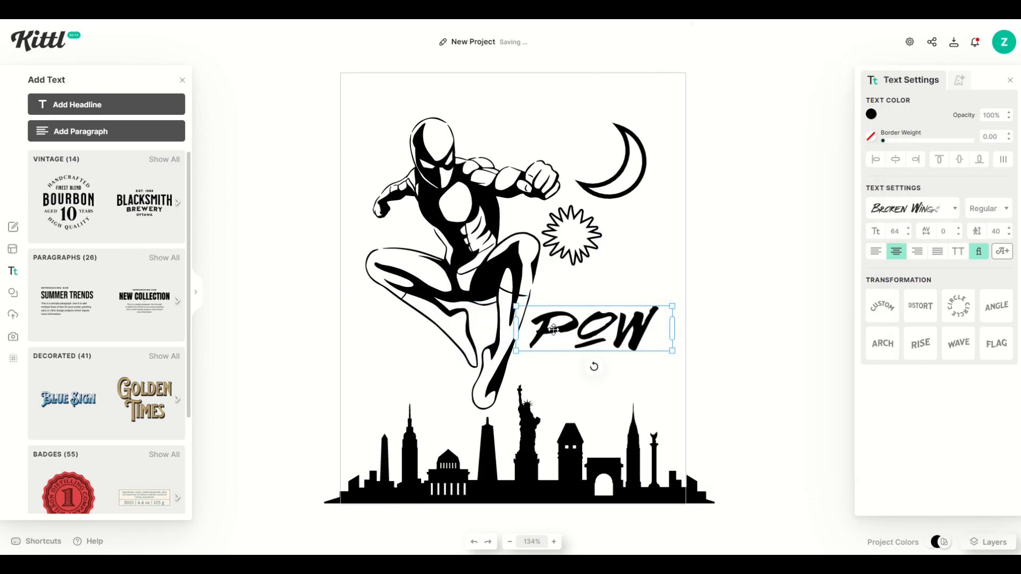
{"action": "left_click_drag", "start_coordinate": [554, 330], "coordinate": [559, 303]}
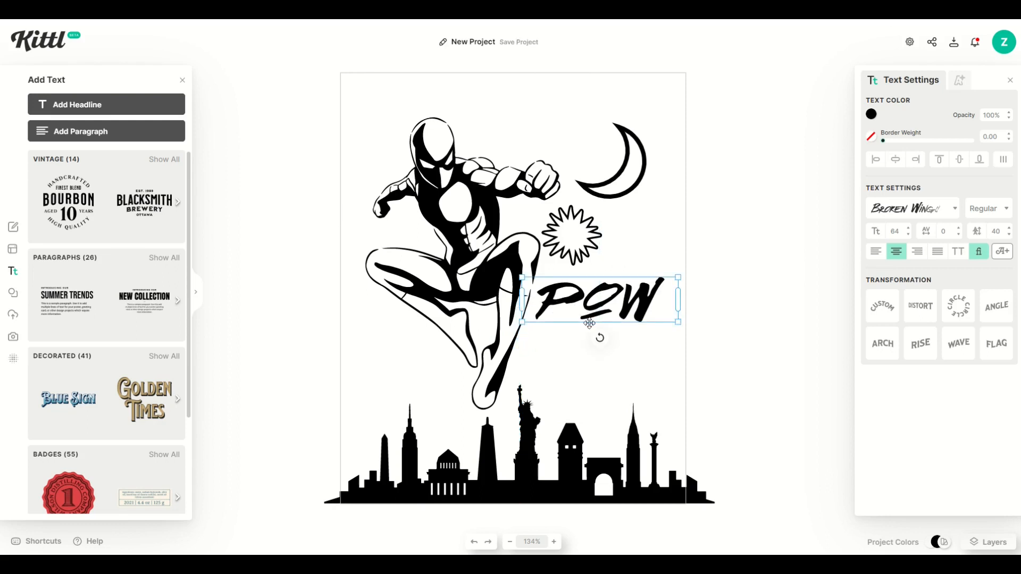
{"action": "mouse_move", "coordinate": [599, 337]}
{"action": "left_mouse_down"}
{"action": "mouse_move", "coordinate": [616, 344]}
{"action": "mouse_move", "coordinate": [617, 329]}
{"action": "left_mouse_up"}
- Give the POW text a white fill and a black border of weight 4.10, and nudge the starburst slightly down
{"action": "left_click", "coordinate": [871, 114]}
{"action": "left_click_drag", "start_coordinate": [798, 143], "coordinate": [687, 123]}
{"action": "left_click", "coordinate": [867, 137]}
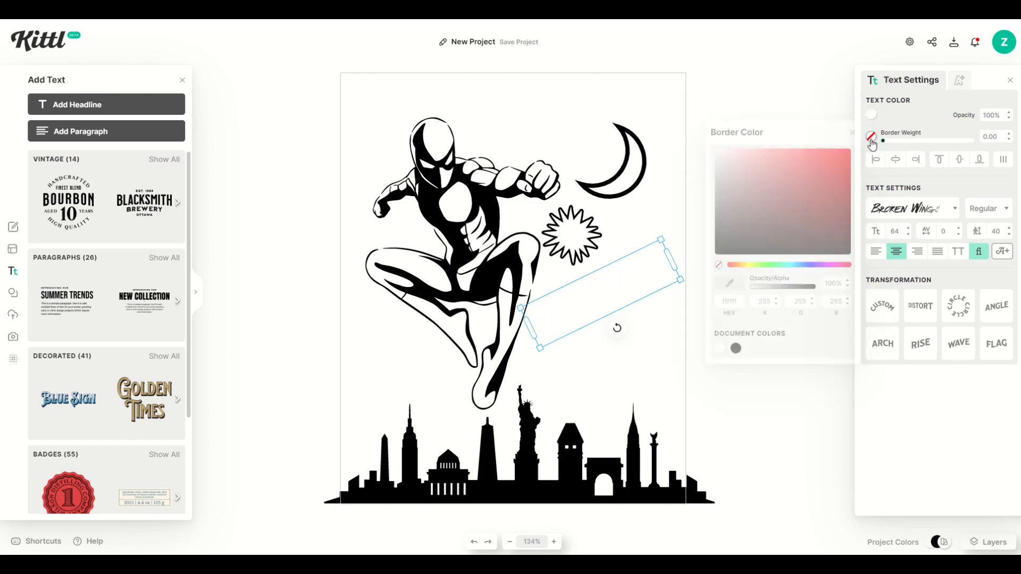
{"action": "left_click_drag", "start_coordinate": [883, 142], "coordinate": [887, 141]}
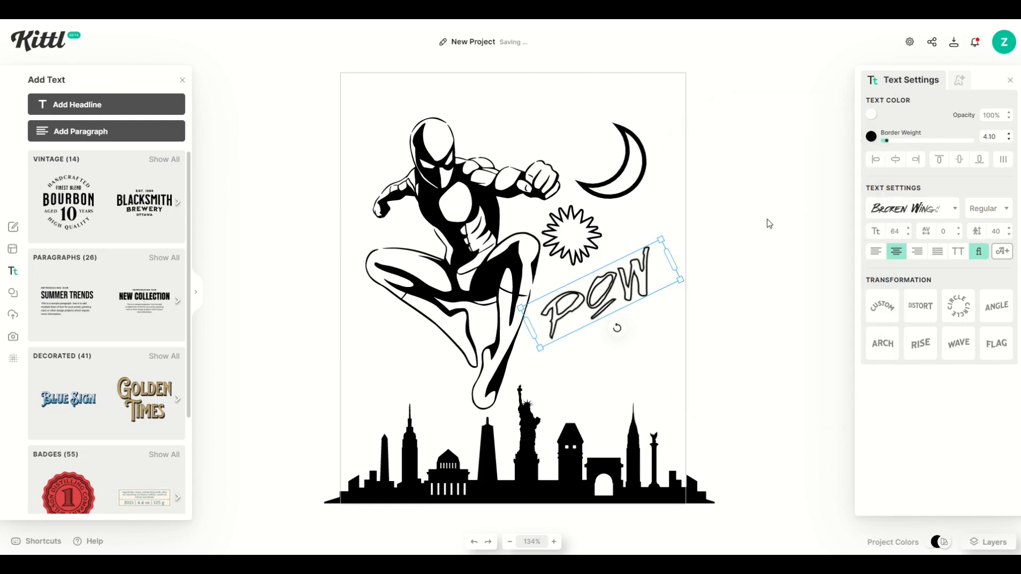
{"action": "left_click", "coordinate": [607, 345]}
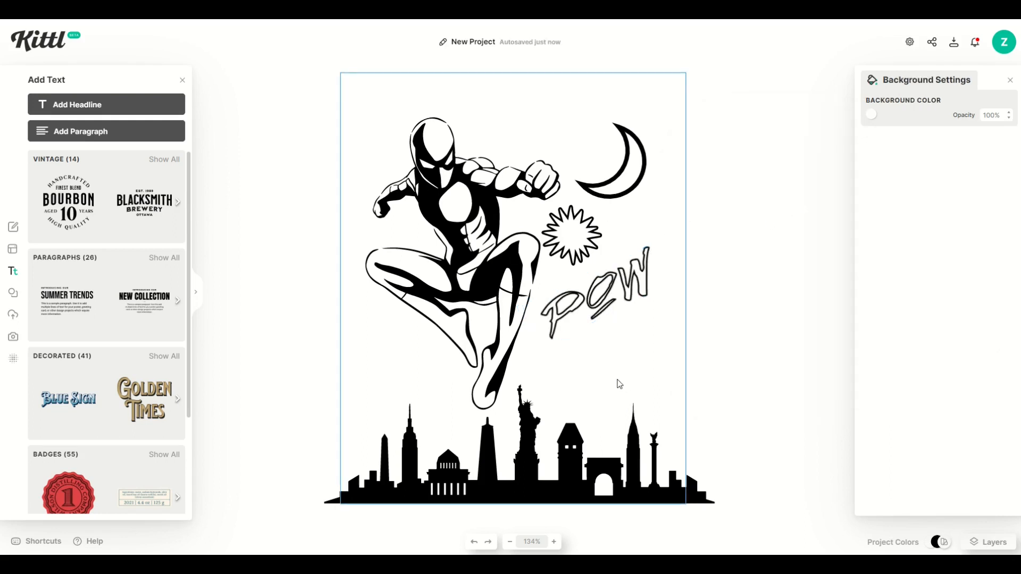
{"action": "left_click_drag", "start_coordinate": [583, 258], "coordinate": [584, 262]}
{"action": "left_click", "coordinate": [675, 366]}
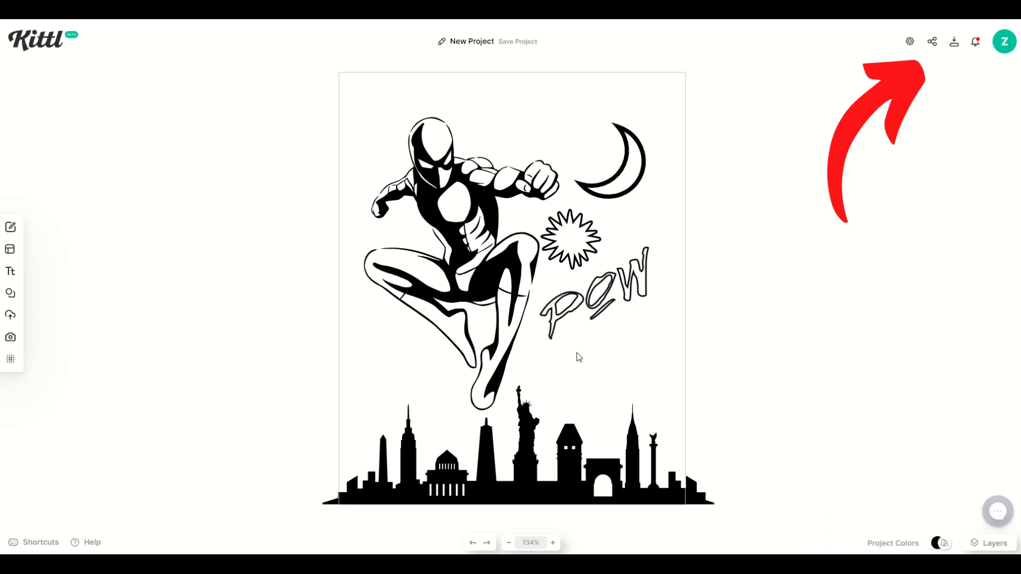
- Set the export resolution to 300 DPI, enable Optimize Quality, and download the design as SVG
{"action": "left_click", "coordinate": [954, 46]}
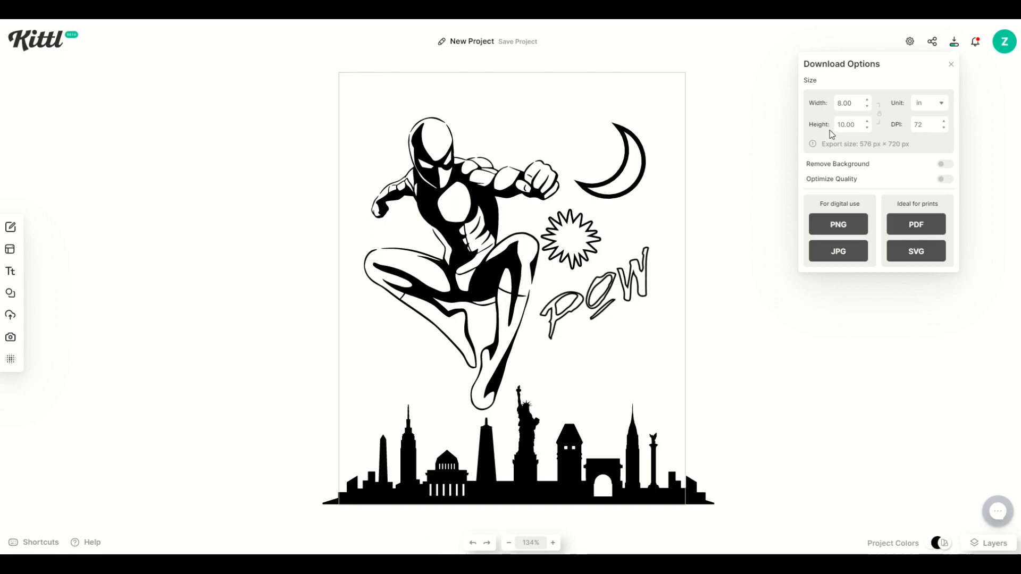
{"action": "double_click", "coordinate": [919, 126]}
{"action": "type", "text": "30"}
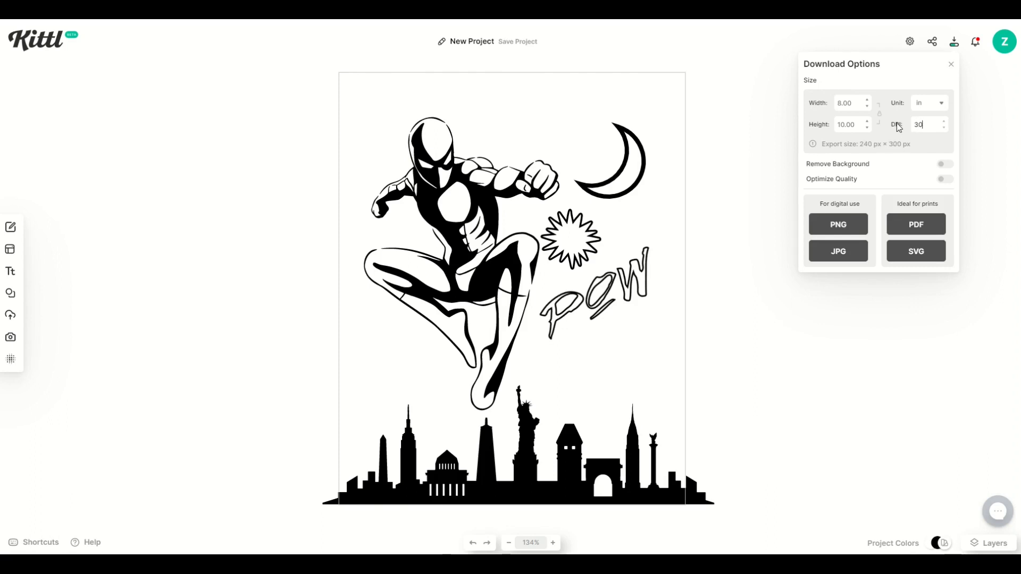
{"action": "type", "text": "0"}
{"action": "left_click", "coordinate": [942, 181]}
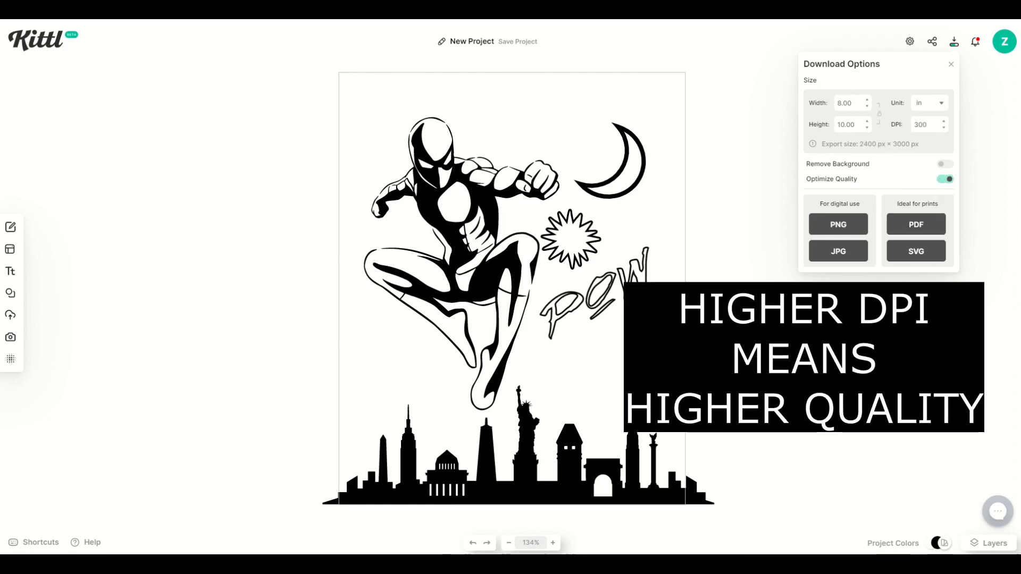
{"action": "left_click", "coordinate": [911, 252]}
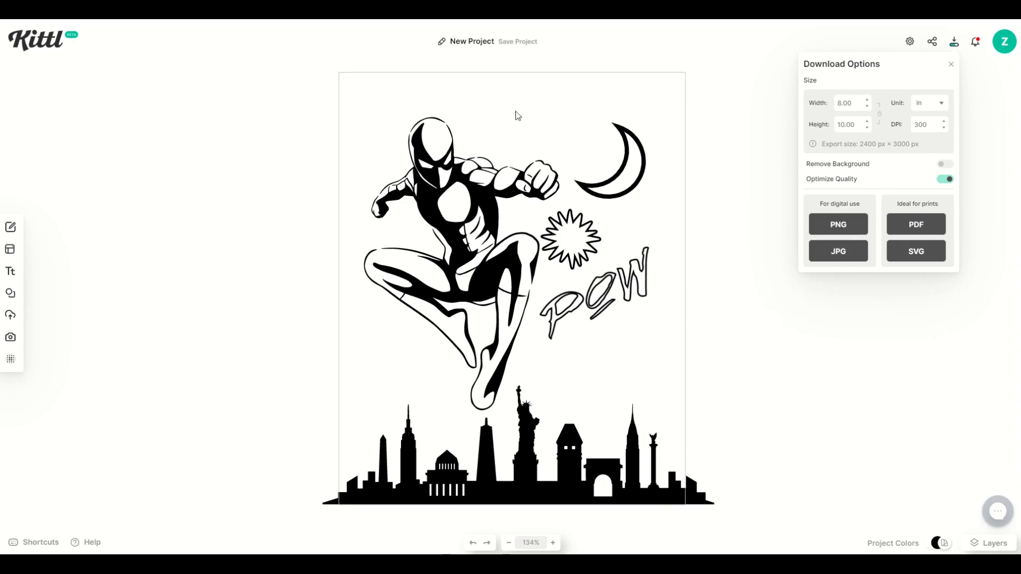
- Make the artboard background transparent with 0% opacity and open the download options
{"action": "left_click", "coordinate": [653, 118]}
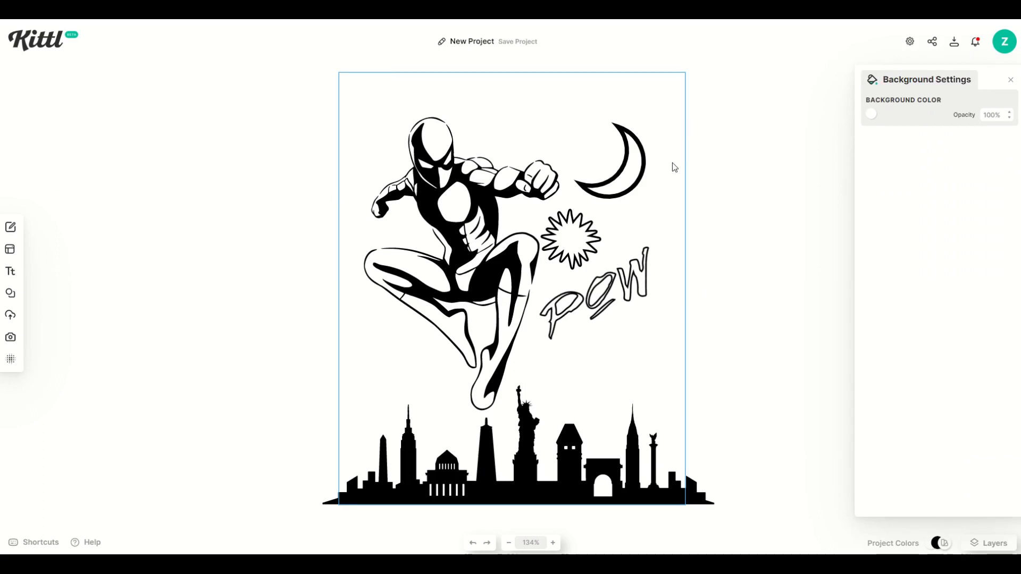
{"action": "type", "text": "0"}
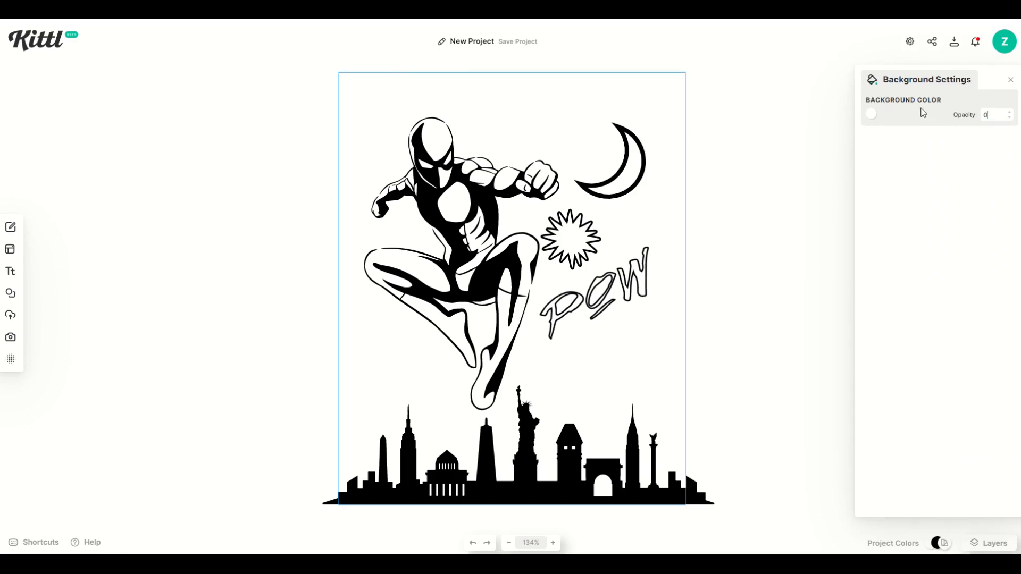
{"action": "key", "text": "Return"}
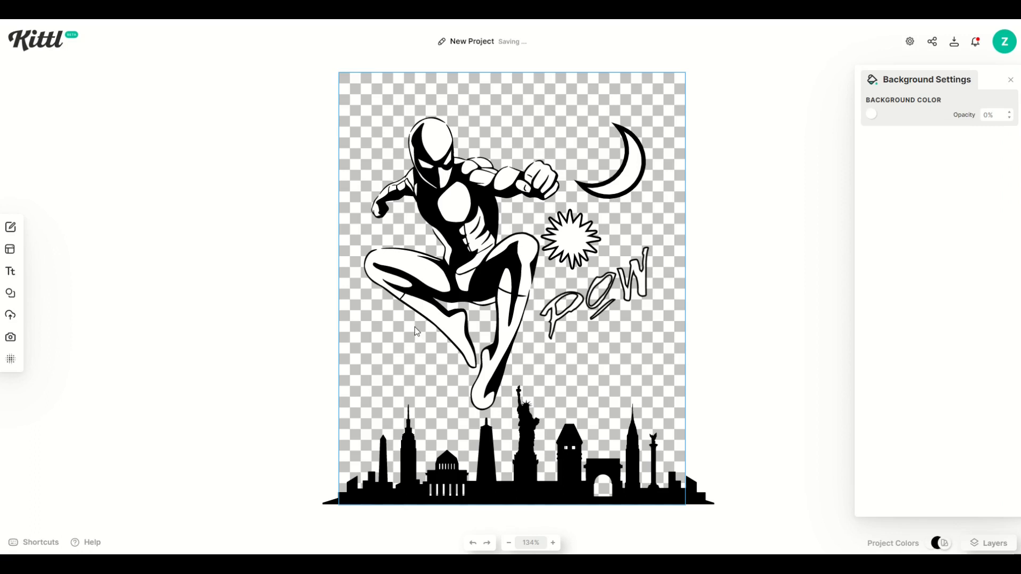
{"action": "left_click", "coordinate": [954, 42]}
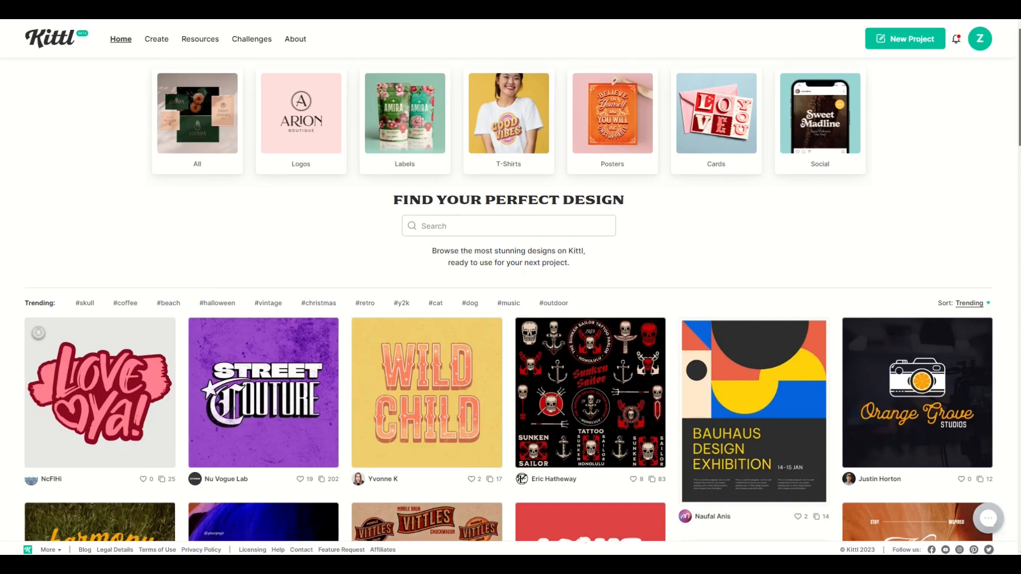
- Browse the trending community designs in the home page gallery for design ideas
{"action": "scroll", "coordinate": [509, 301], "scroll_direction": "down", "scroll_amount": 1}
{"action": "scroll", "coordinate": [509, 301], "scroll_direction": "down", "scroll_amount": 4}
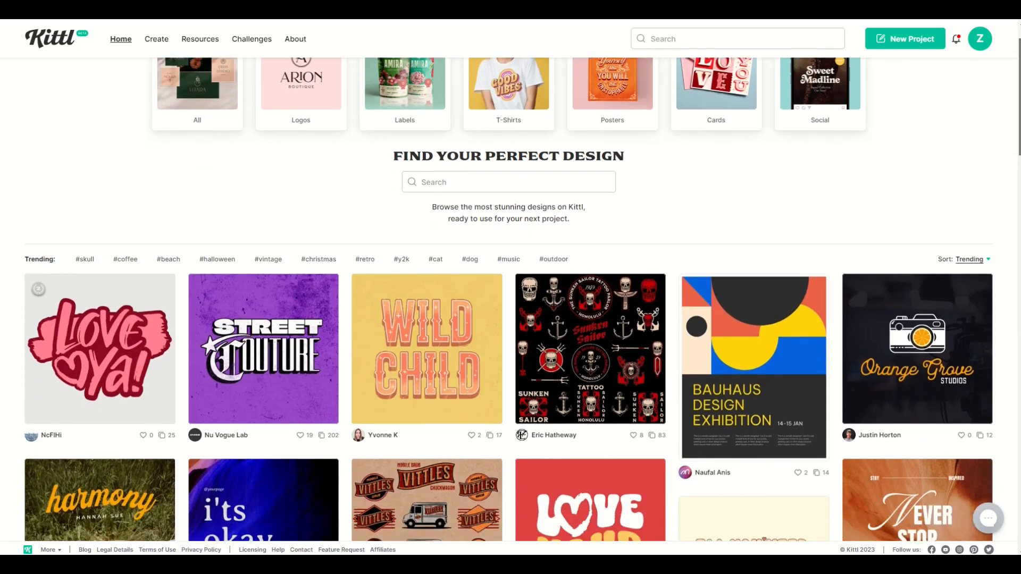
{"action": "scroll", "coordinate": [509, 302], "scroll_direction": "down", "scroll_amount": 1}
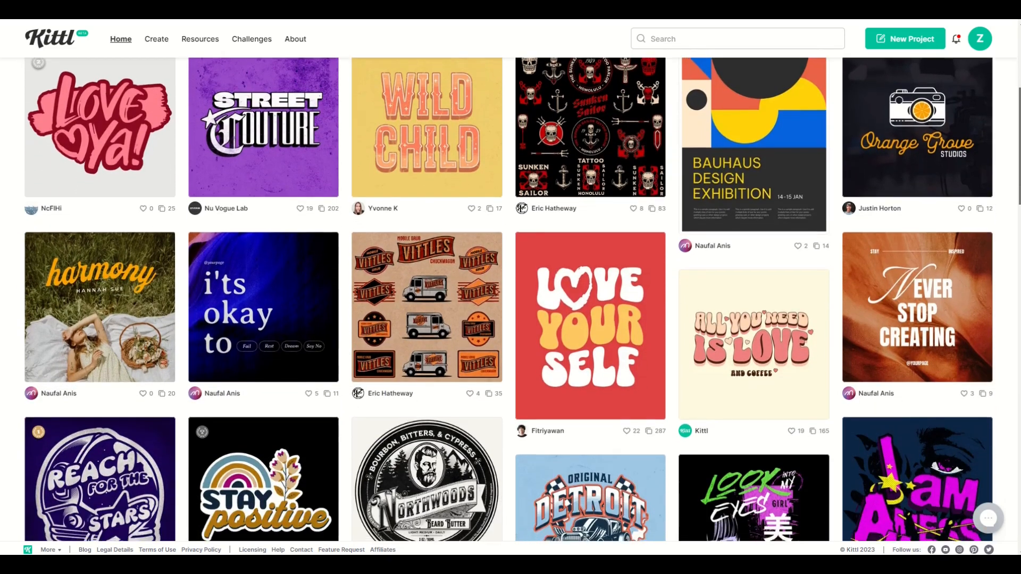
{"action": "scroll", "coordinate": [509, 301], "scroll_direction": "down", "scroll_amount": 5}
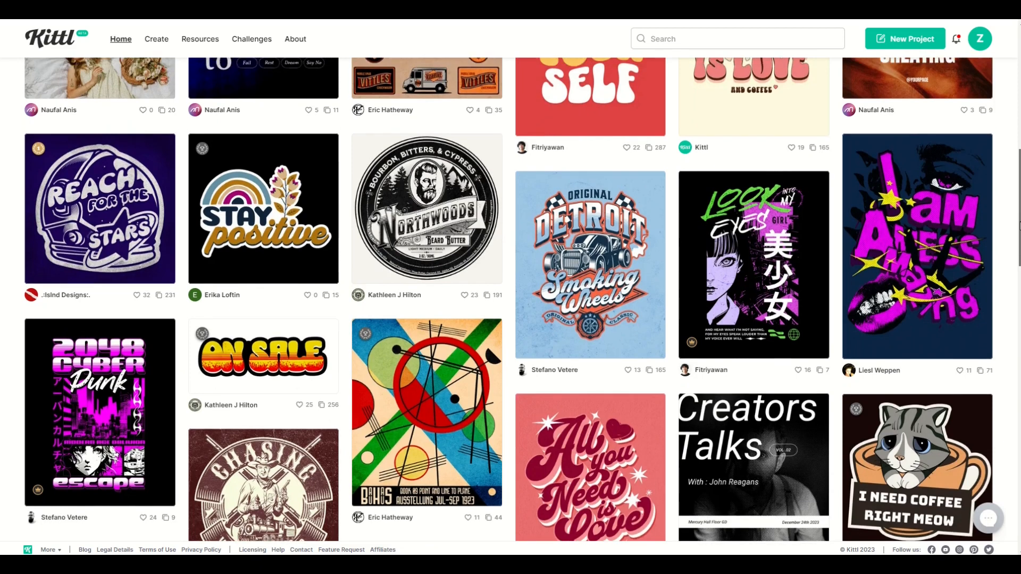
{"action": "left_click_drag", "start_coordinate": [1018, 223], "coordinate": [1000, 500]}
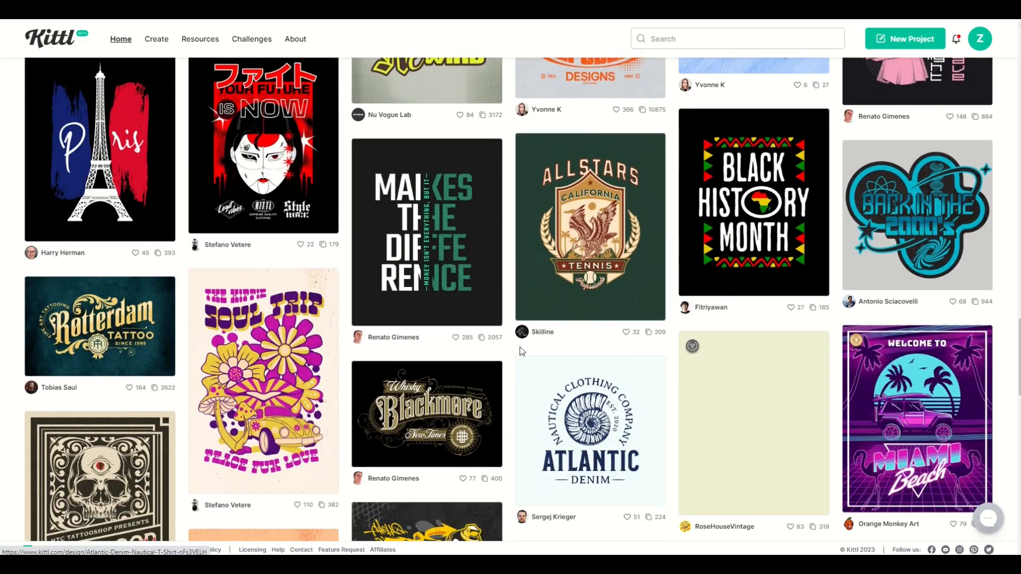
{"action": "scroll", "coordinate": [519, 347], "scroll_direction": "down", "scroll_amount": 3}
{"action": "scroll", "coordinate": [511, 347], "scroll_direction": "down", "scroll_amount": 8}
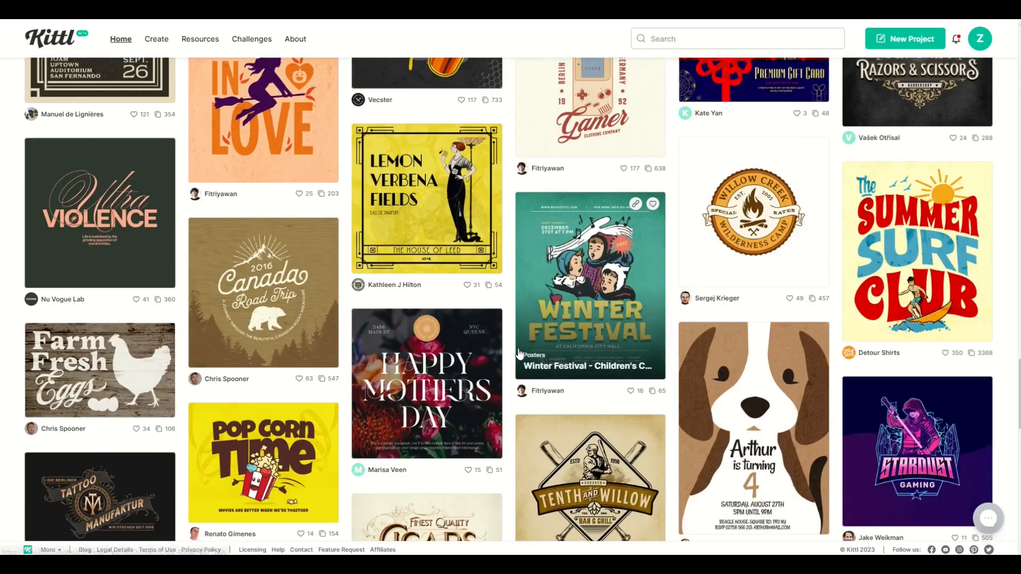
{"action": "scroll", "coordinate": [520, 355], "scroll_direction": "down", "scroll_amount": 6}
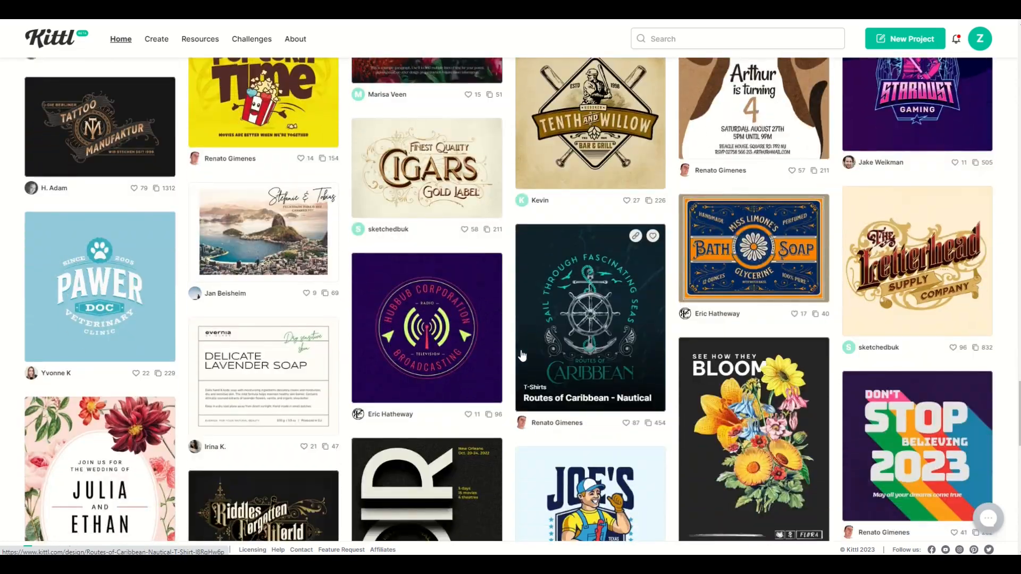
{"action": "scroll", "coordinate": [521, 355], "scroll_direction": "down", "scroll_amount": 4}
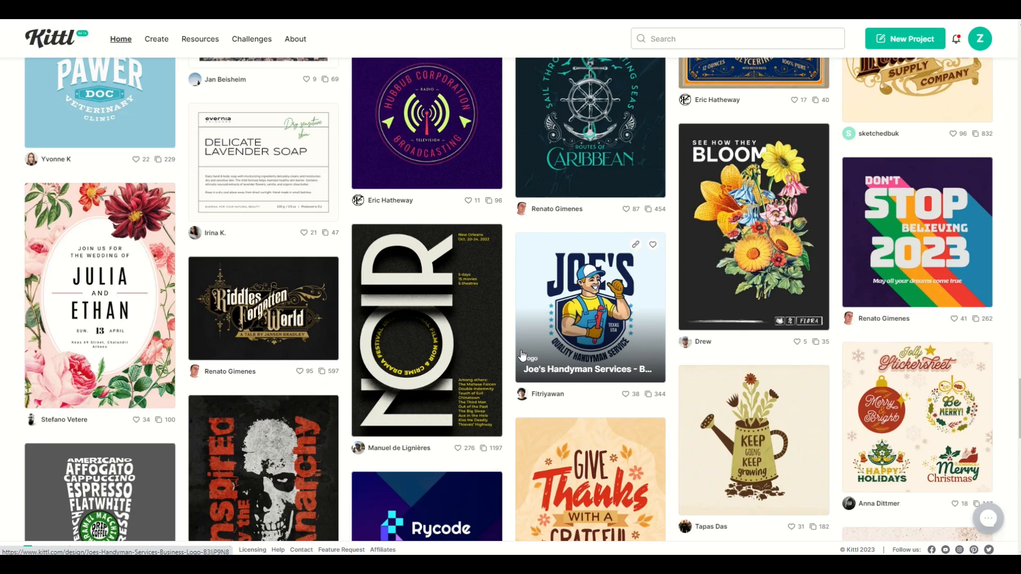
{"action": "scroll", "coordinate": [522, 355], "scroll_direction": "down", "scroll_amount": 6}
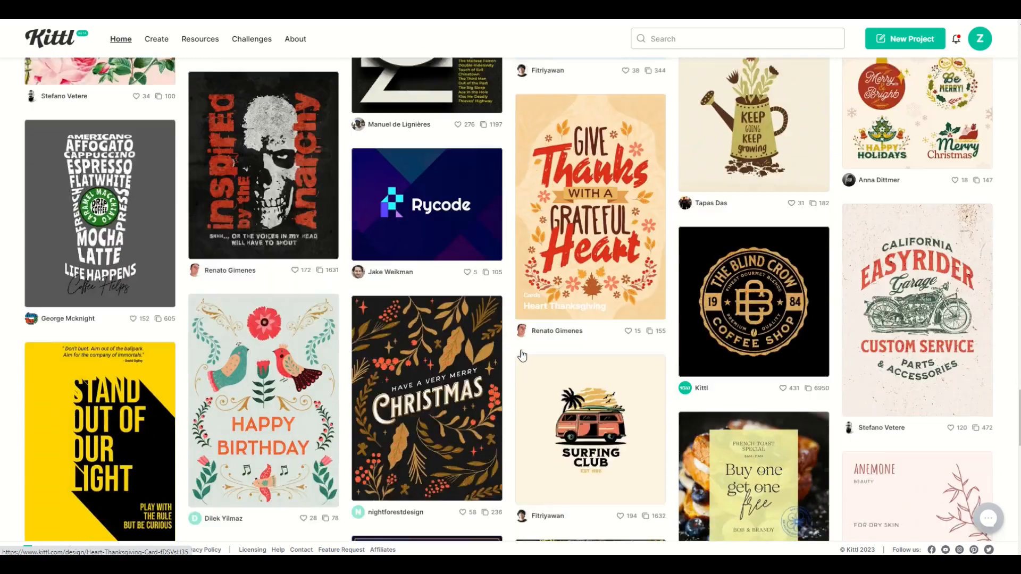